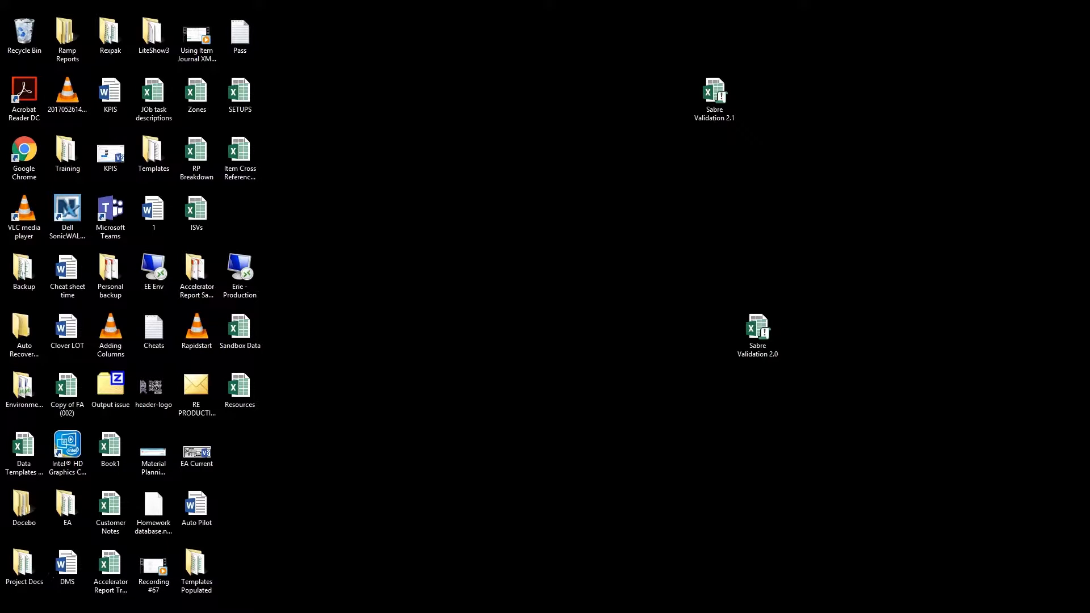
- Create a new folder named Data on the desktop
right_click(491, 198)
mouse_move(559, 318)
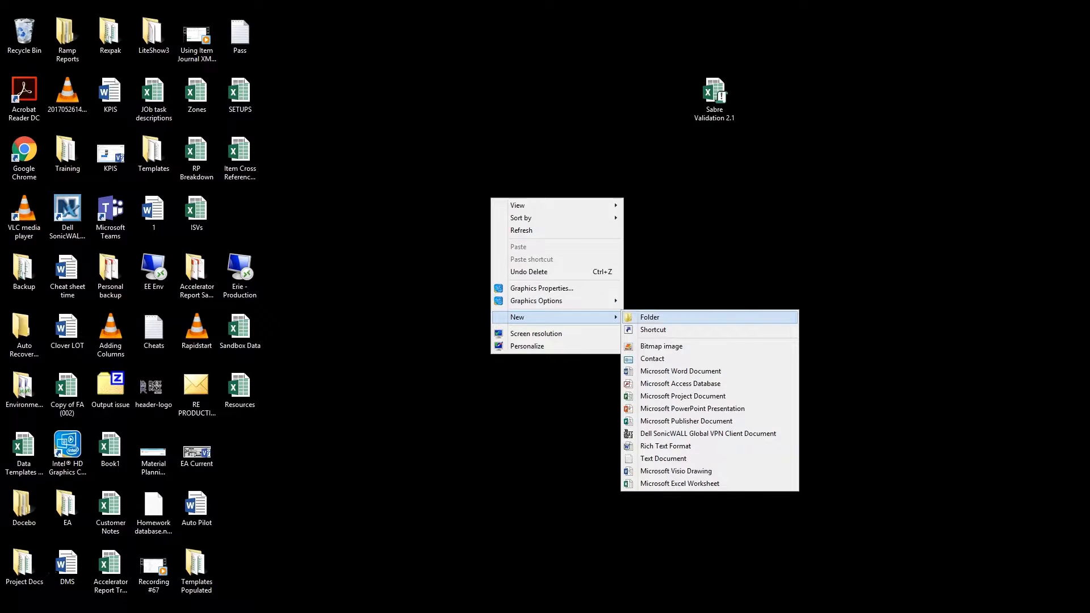
click(650, 318)
text(dATA)
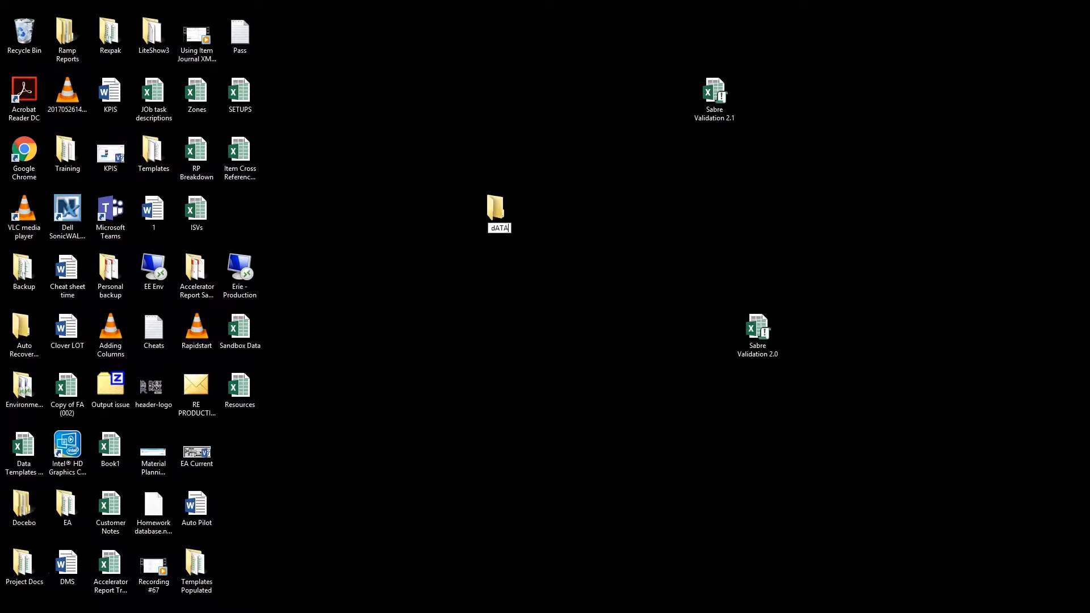
key(BackSpace)
key(BackSpace)
key(BackSpace)
key(BackSpace)
text(Data)
key(Return)
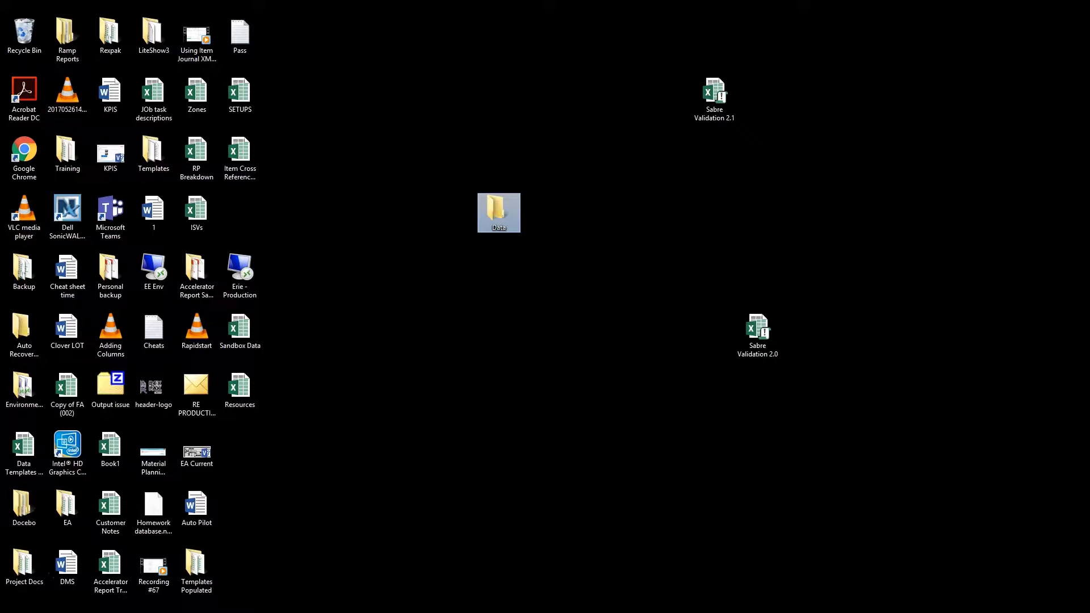
- Move the Item Cross Reference Template, Sandbox Data and Resources workbooks from the desktop into the Data folder
drag(239, 153, 503, 211)
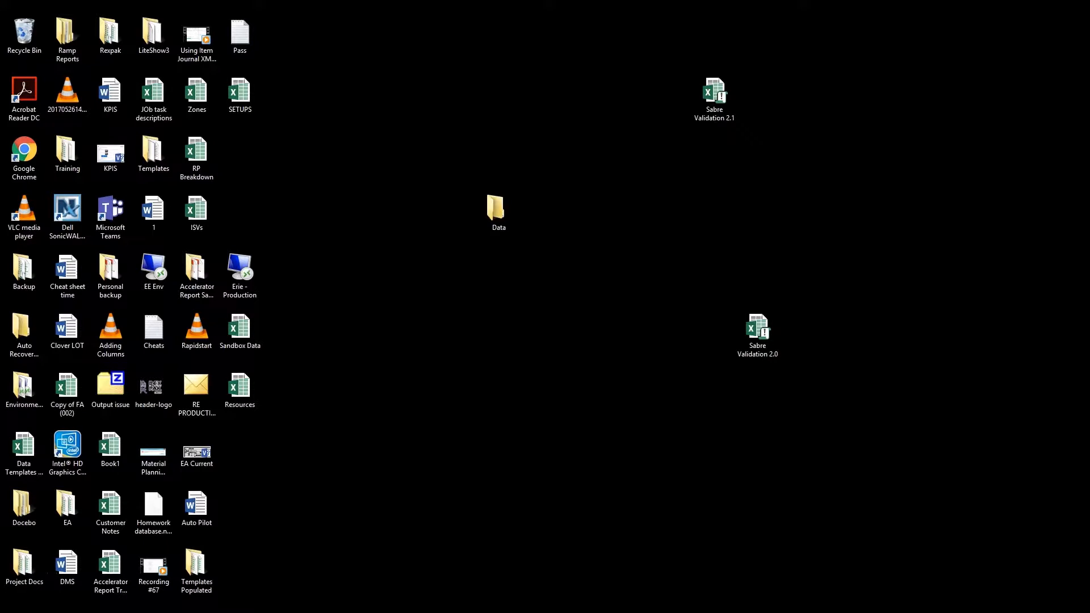
drag(239, 328, 499, 211)
drag(239, 389, 498, 211)
- Open the Sandbox Data workbook from the Data folder and look through its sheets as far as Location
double_click(497, 211)
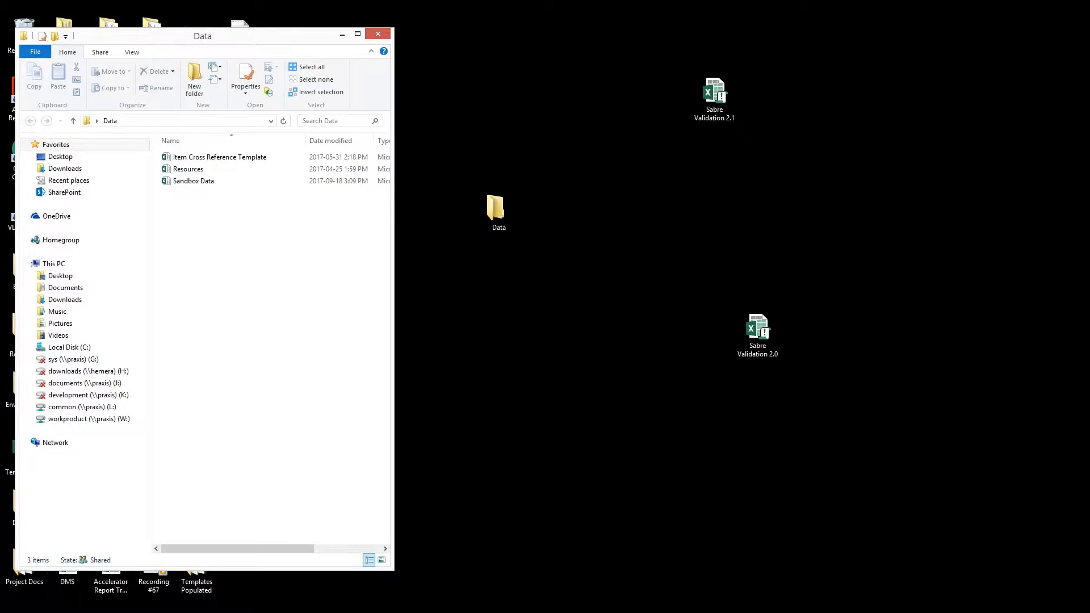
double_click(193, 181)
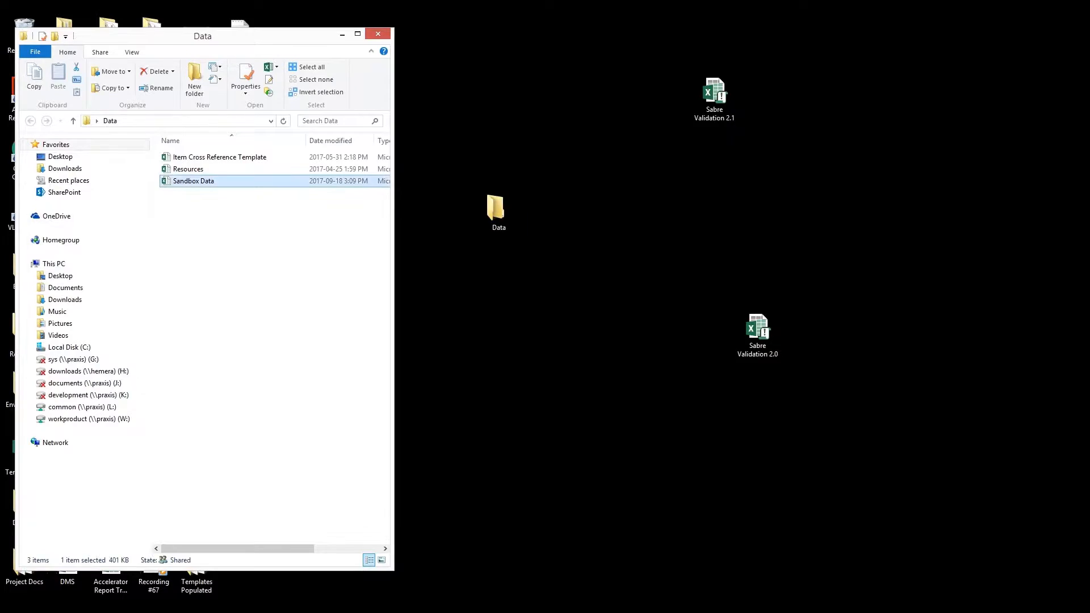
key(ctrl+Page_Down)
key(ctrl+Page_Down)
key(ctrl+Page_Down)
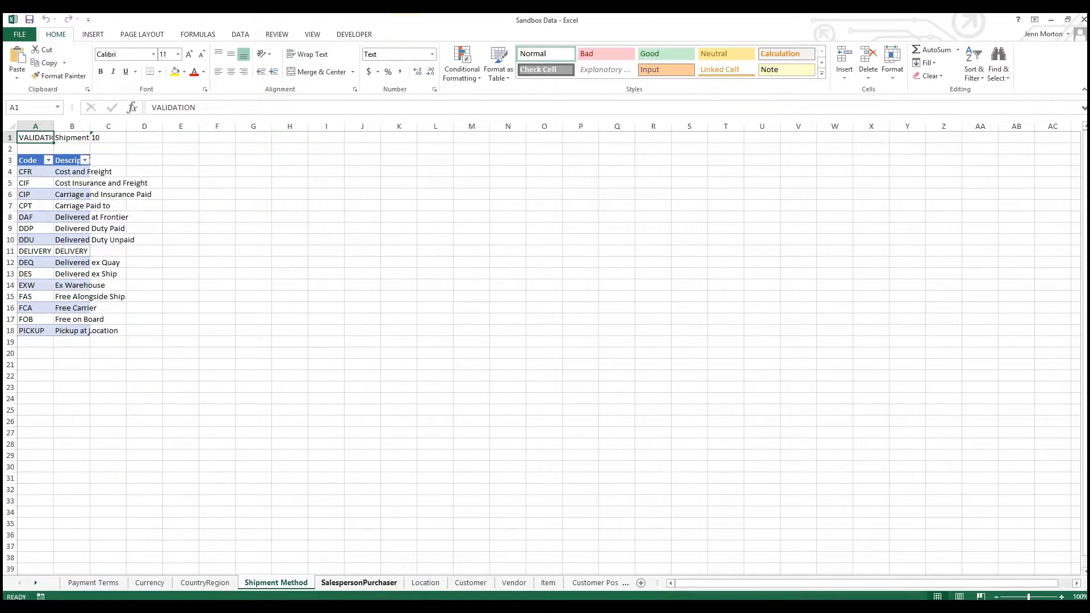
key(ctrl+Page_Down)
key(ctrl+Page_Down)
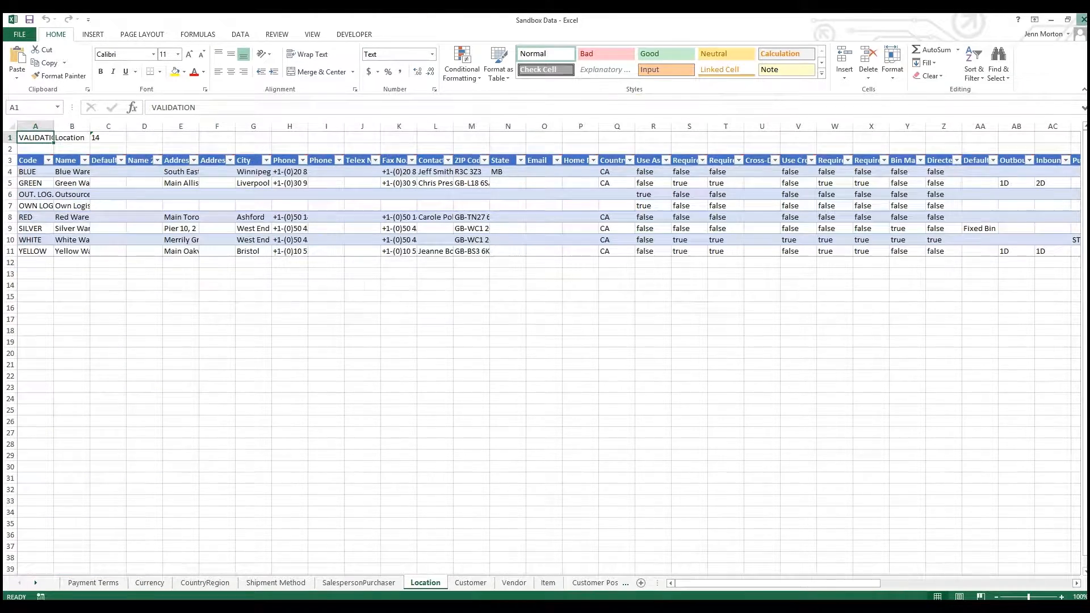
- Close the Sandbox Data workbook and minimise the remaining windows to return to the desktop
click(1084, 19)
key(alt+Tab)
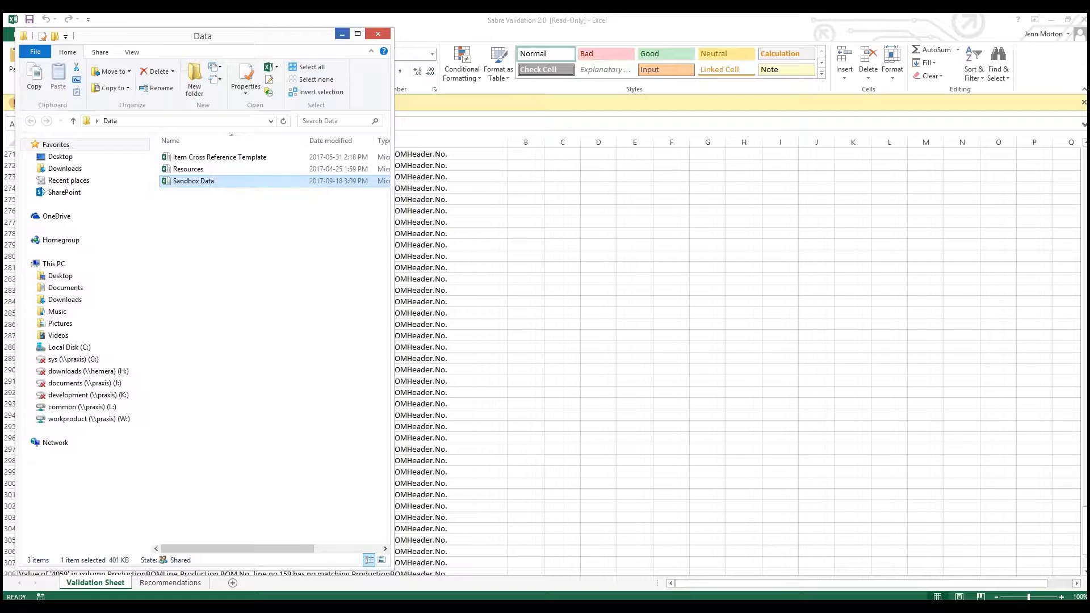
click(343, 34)
click(1051, 19)
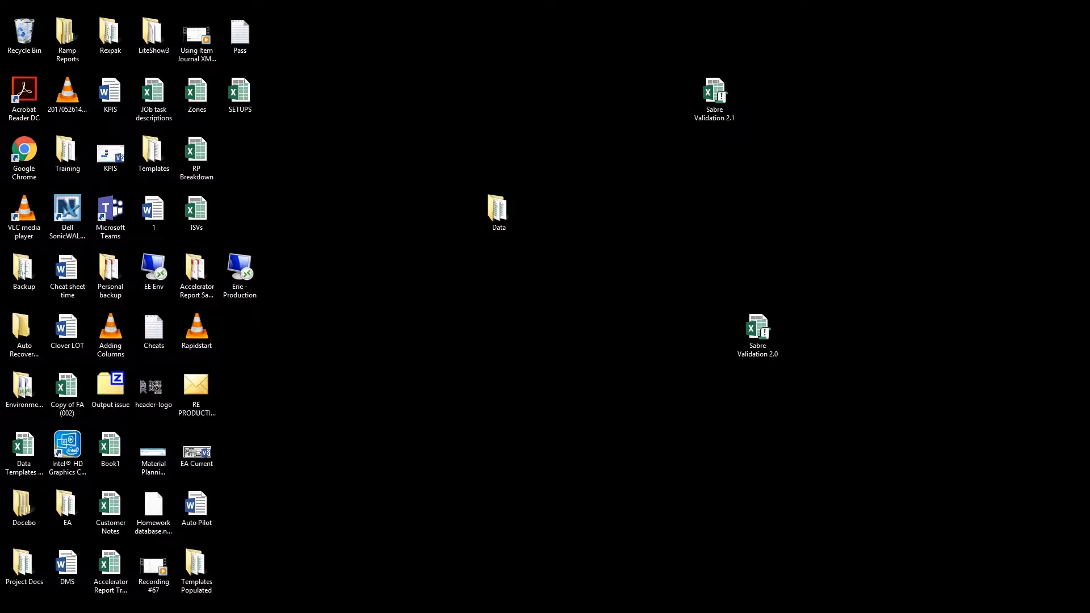
- Switch to the Sabre Validation 2.0 workbook in Excel and enable its macro content
click(714, 97)
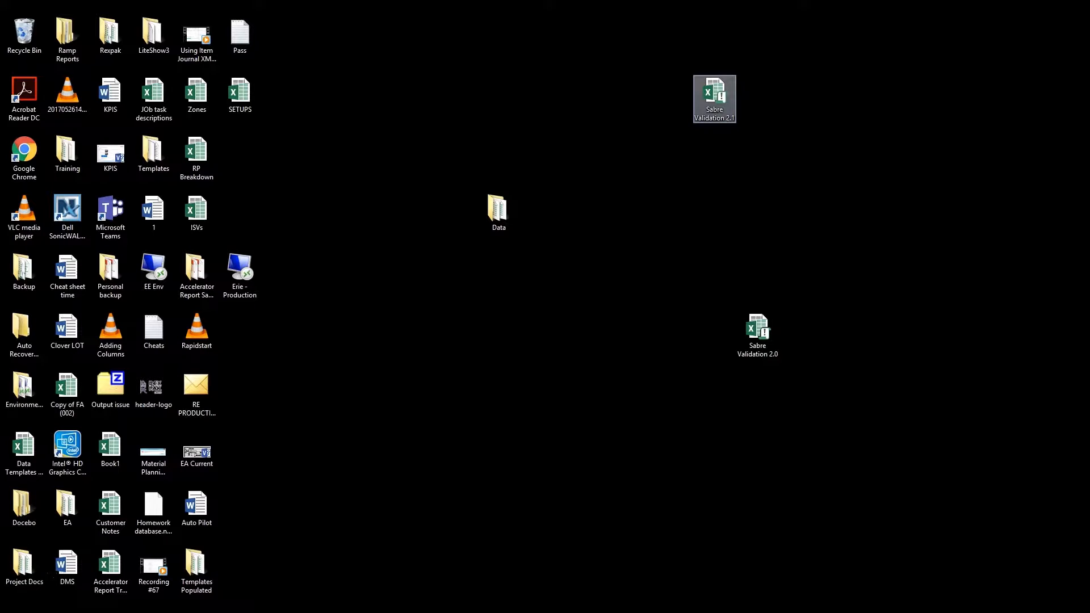
key(alt+Tab)
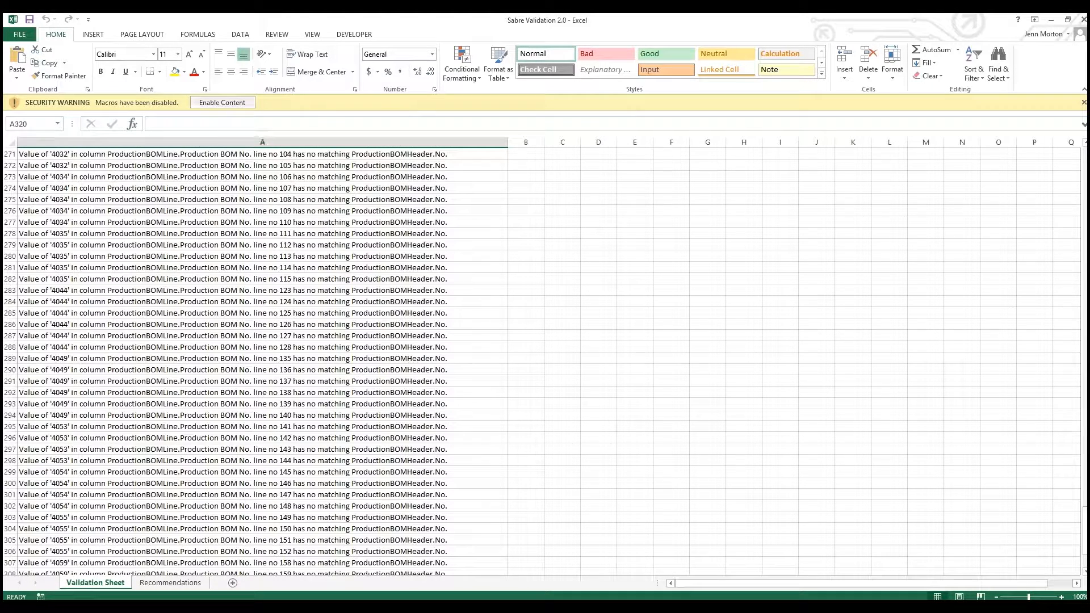
click(222, 102)
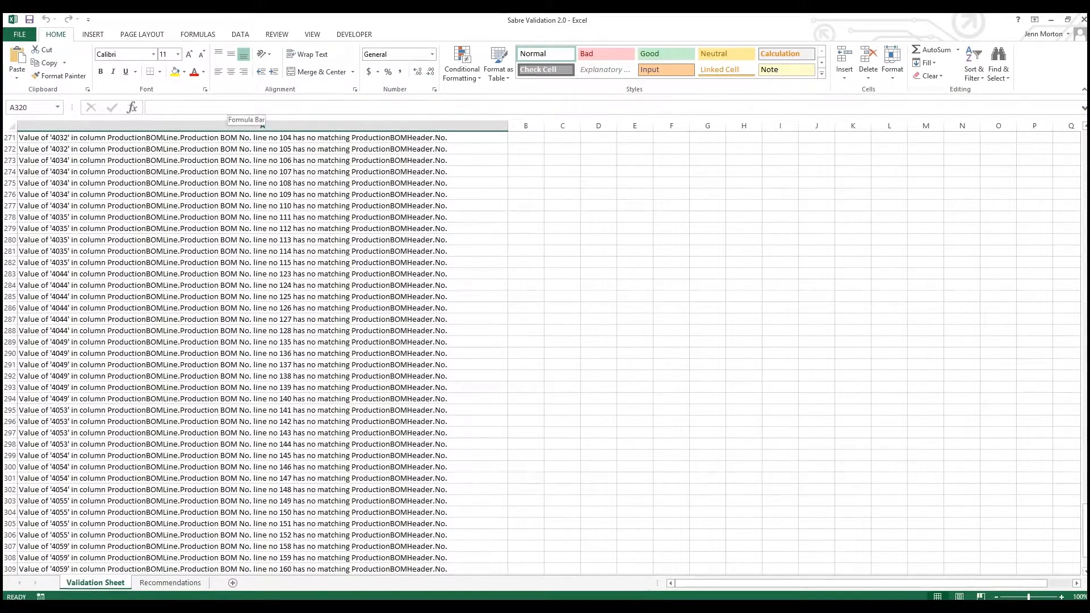
- Examine the existing Validation Sheet results, including the skipped TaxJurisdiction checks in rows 8 to 13 and the ItemUnitofMeasure error in row 27
click(255, 205)
scroll(255, 205, up, 12)
scroll(255, 352, up, 20)
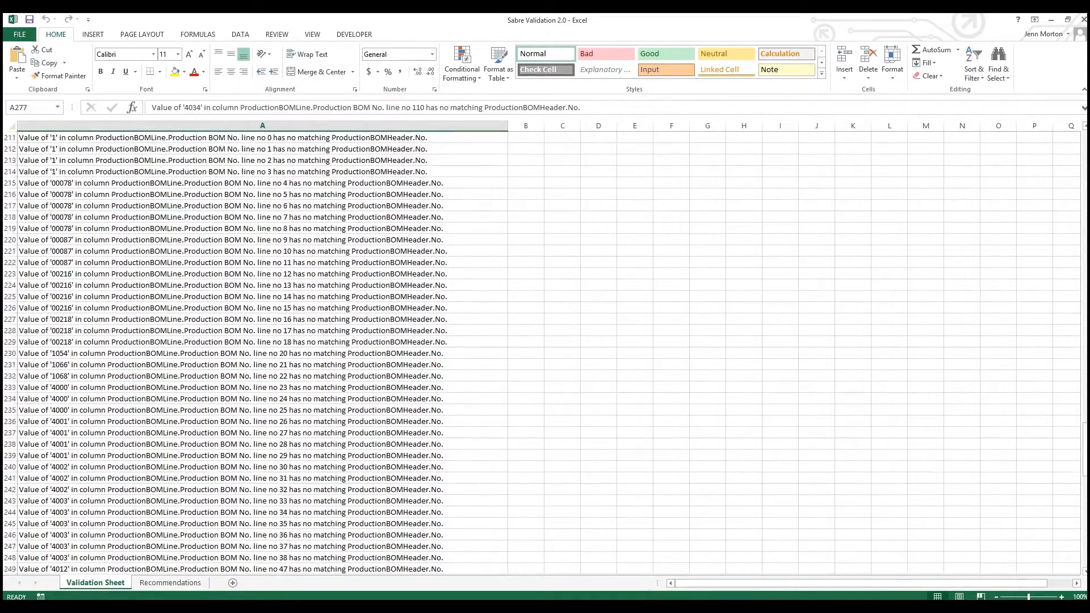
scroll(256, 352, up, 20)
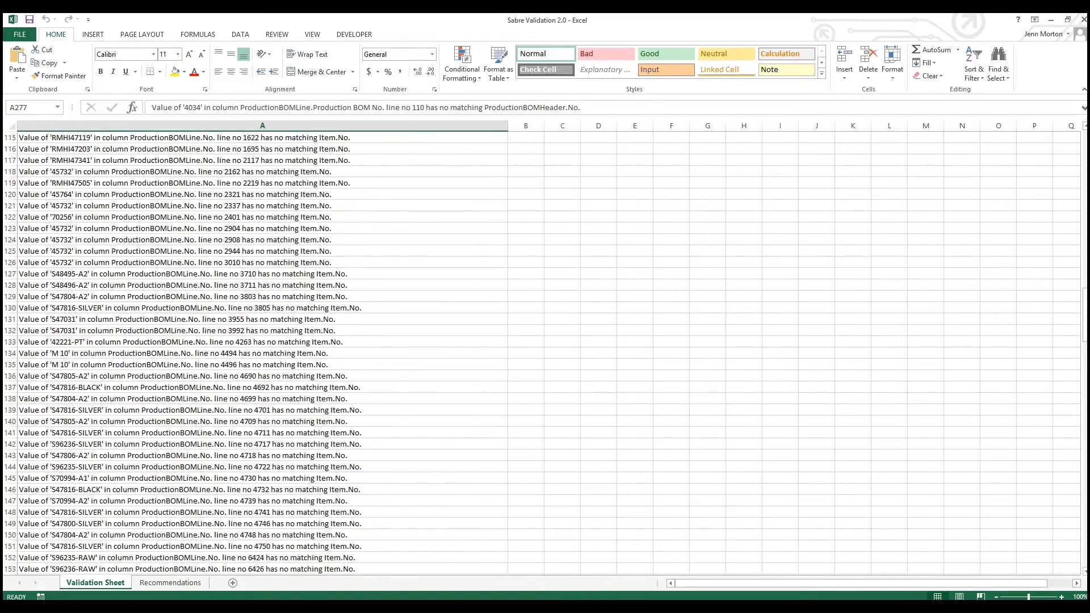
scroll(255, 352, up, 12)
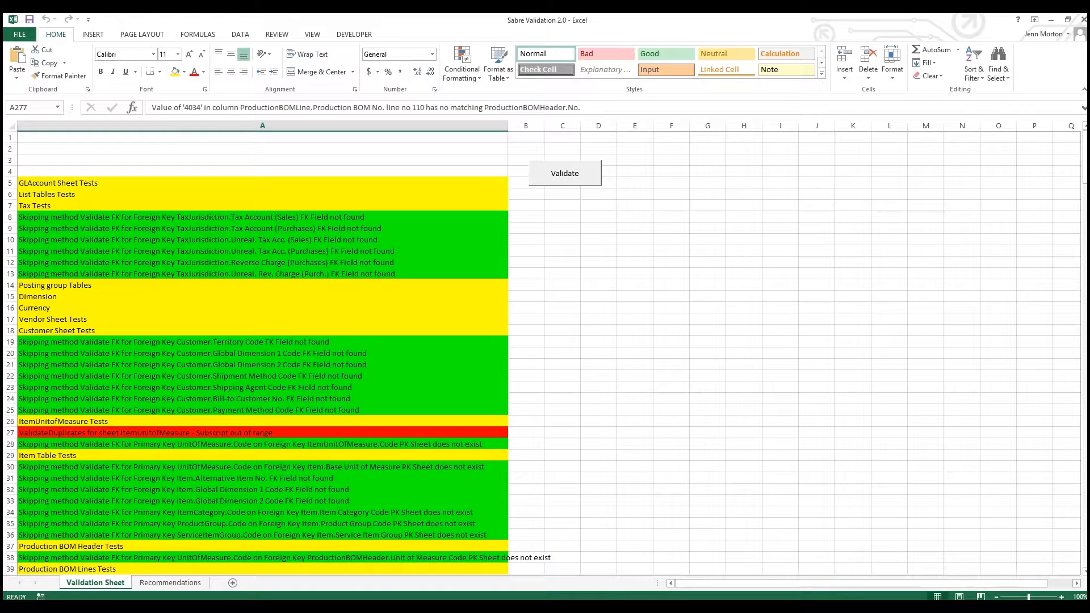
scroll(262, 352, down, 6)
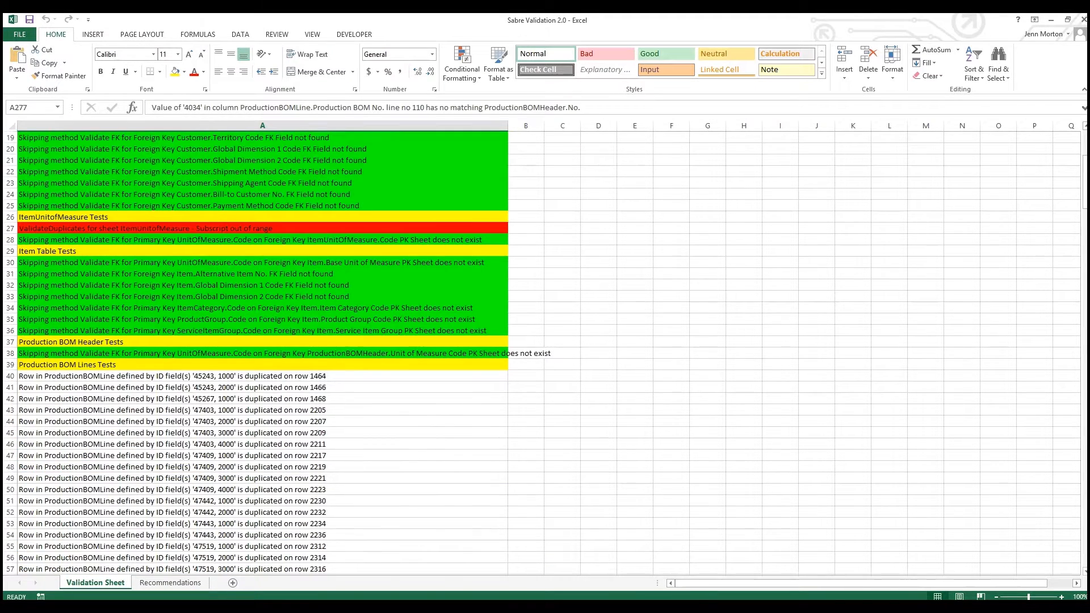
scroll(262, 352, up, 6)
drag(262, 183, 262, 273)
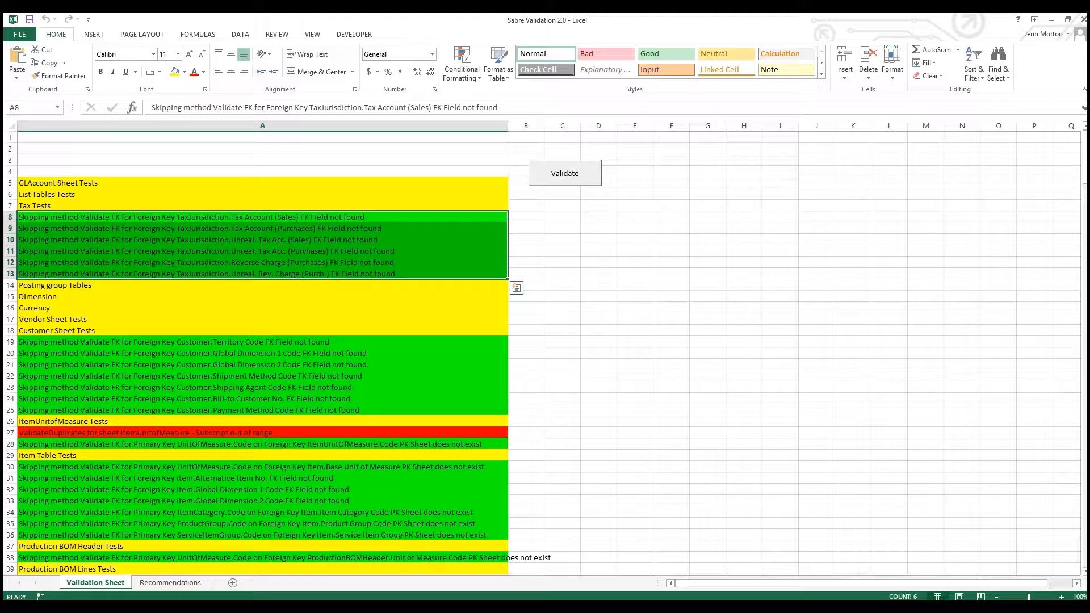
click(262, 432)
scroll(263, 352, down, 5)
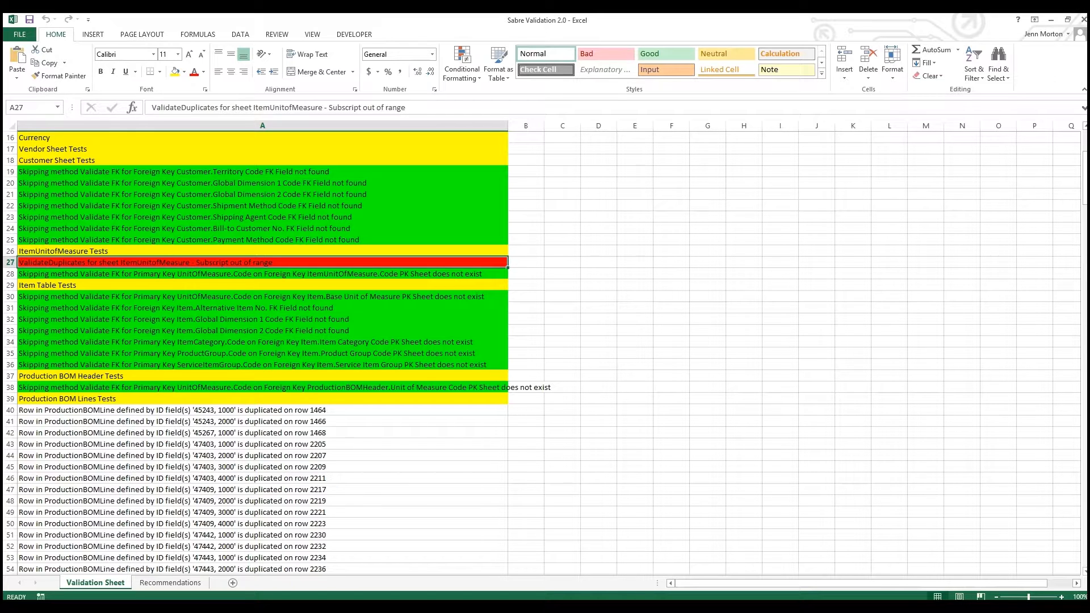
scroll(263, 352, up, 5)
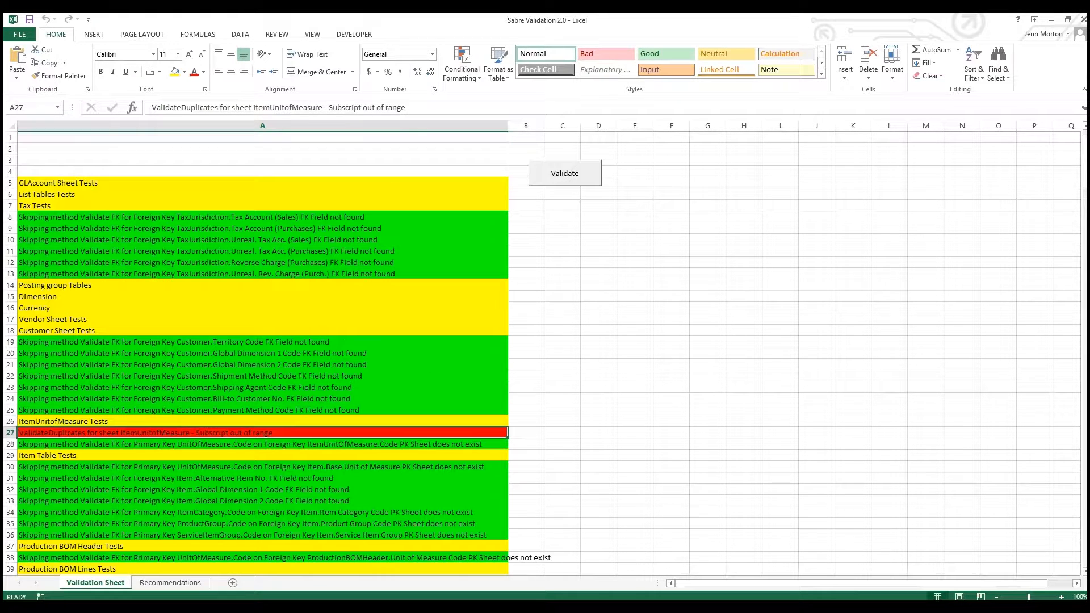
- Run the validation on the Validation Sheet and select row 19, the first CDN currency code message
click(565, 173)
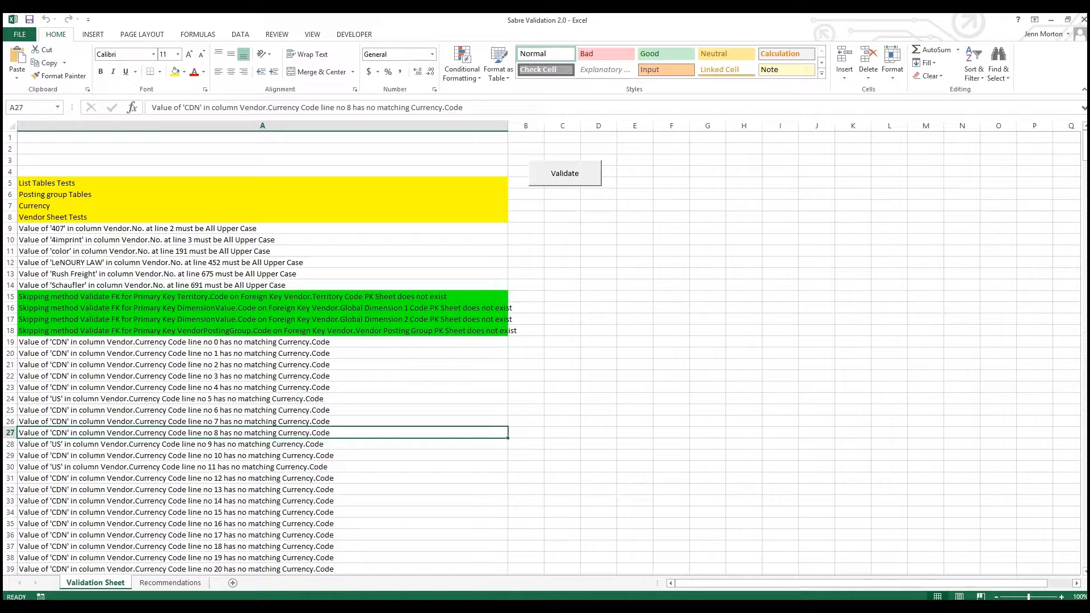
click(263, 342)
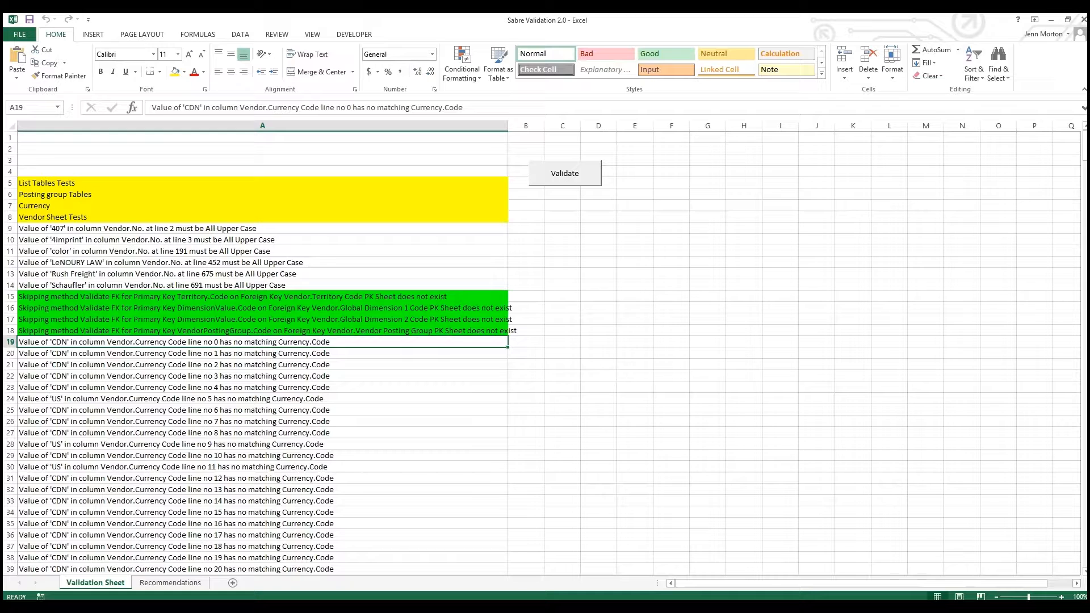
click(10, 342)
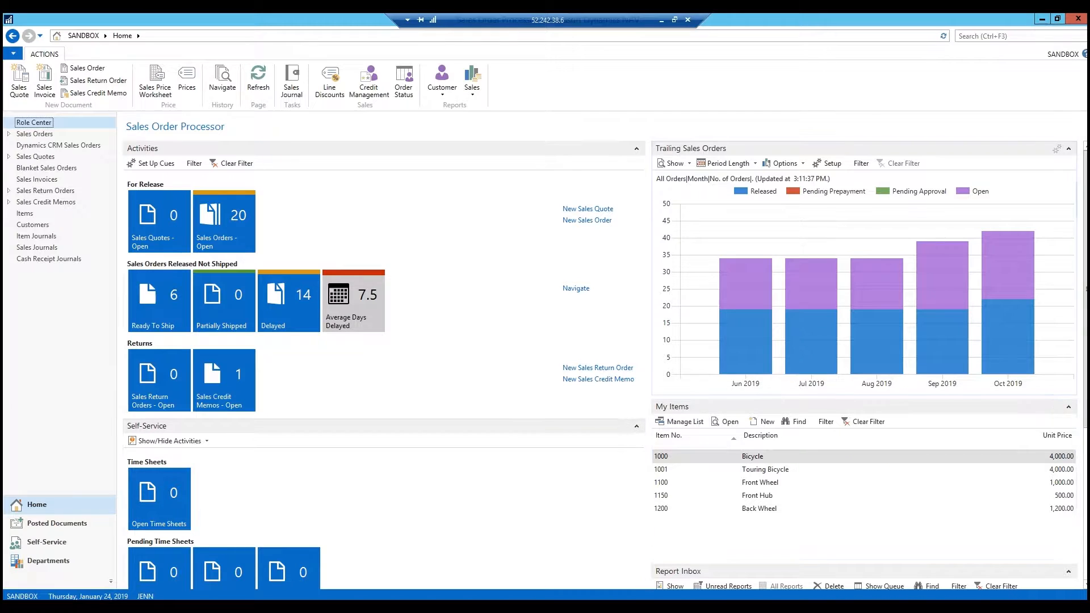
- Switch to Microsoft Dynamics NAV and open the Currencies list by searching for it
key(ctrl+F3)
text(currenci)
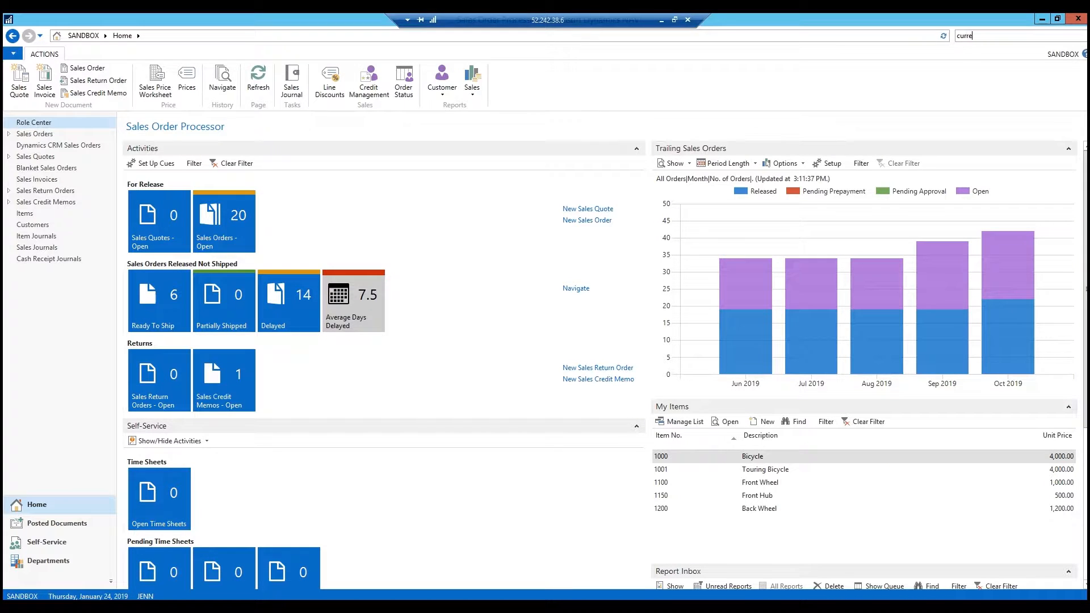
key(Down)
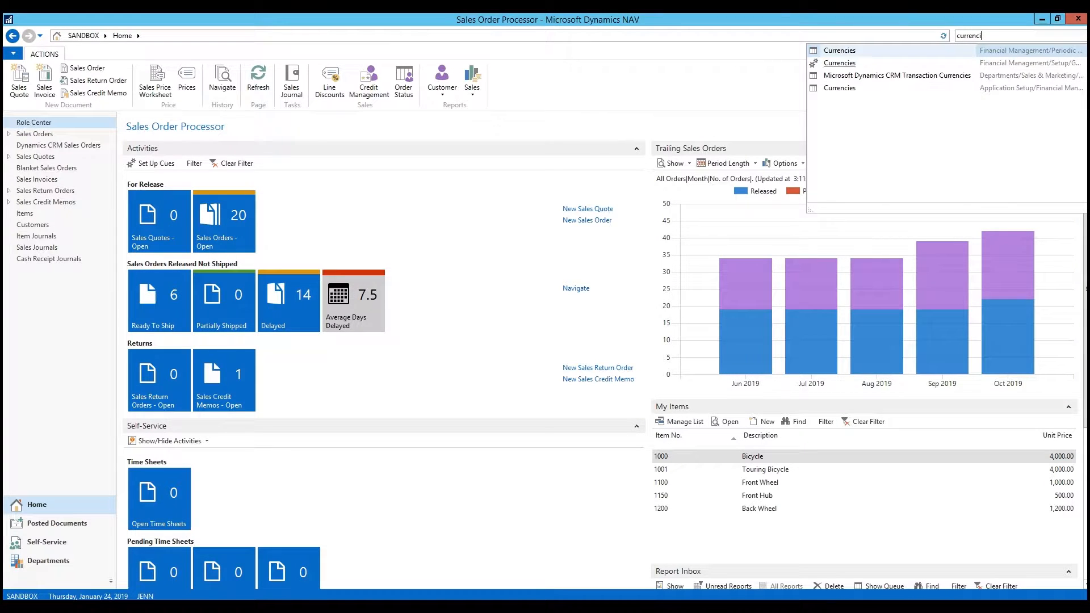
key(Return)
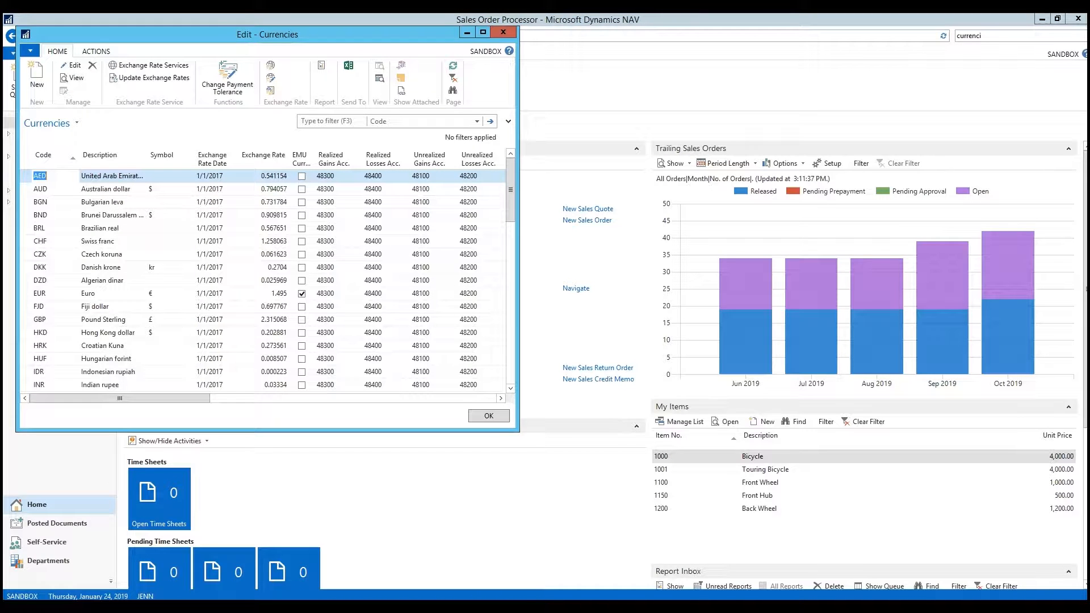
- Filter the Currencies list for the code CDN, and clear the filter again
key(F3)
text(CDN)
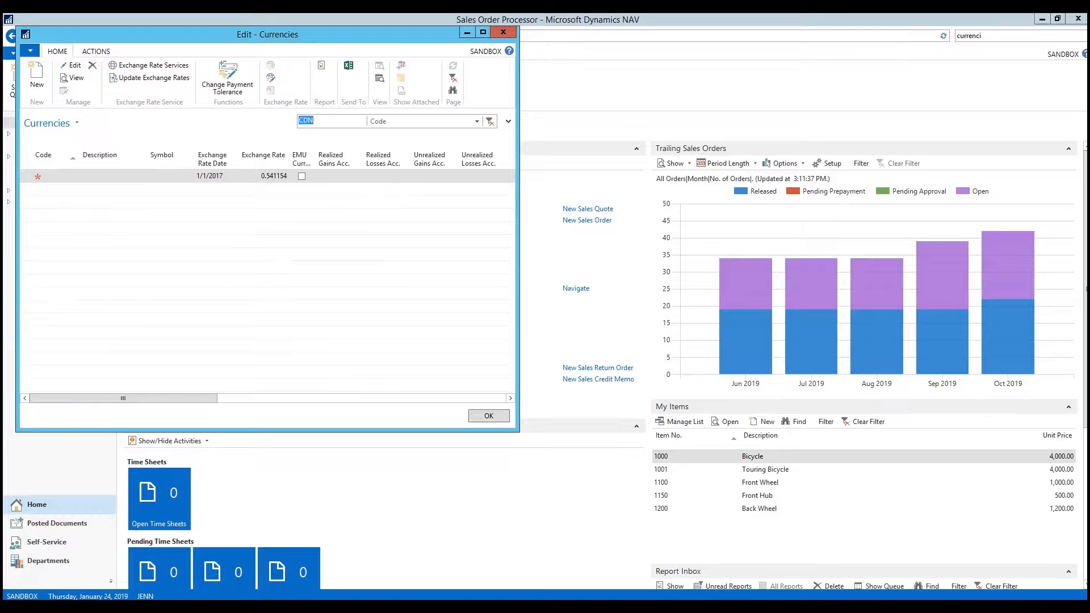
key(BackSpace)
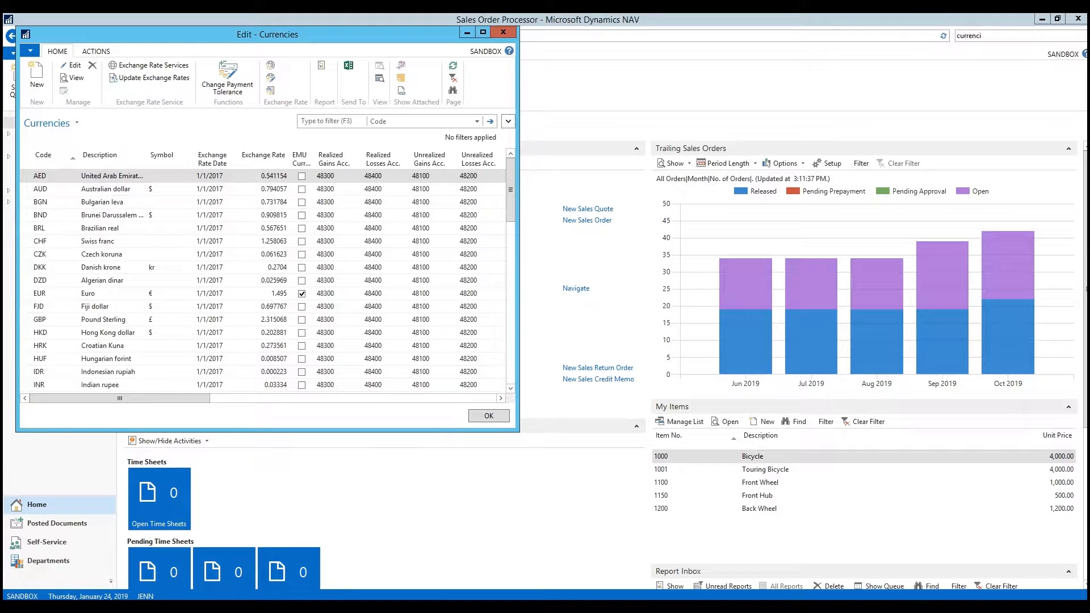
- Create a currency card with code CDN and description "Canadian Currency", leave the symbol blank, and close the card and the Currencies list
key(ctrl+n)
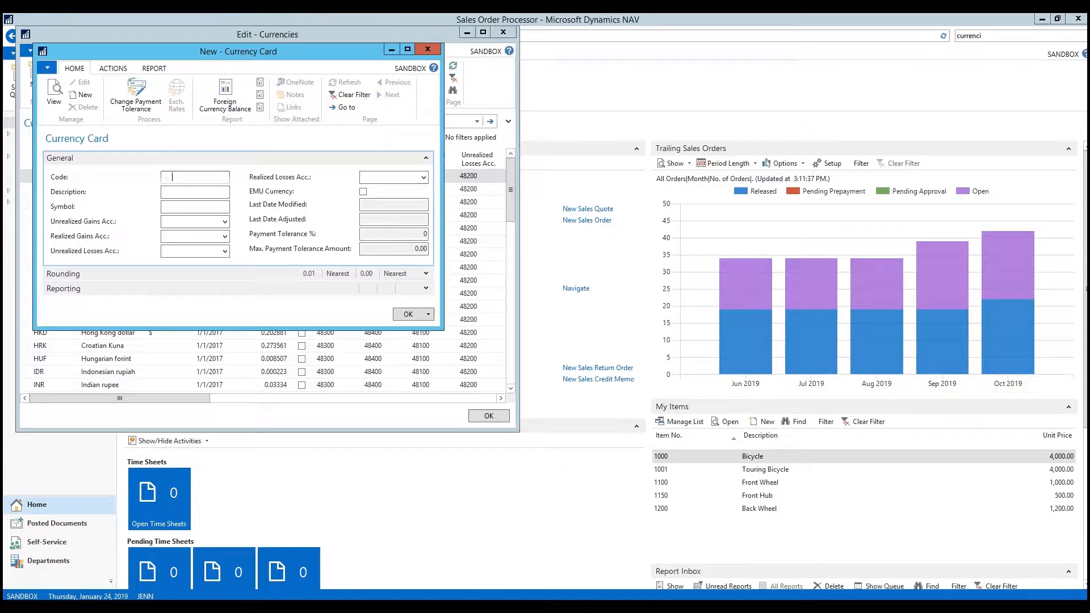
text(cdn)
key(Tab)
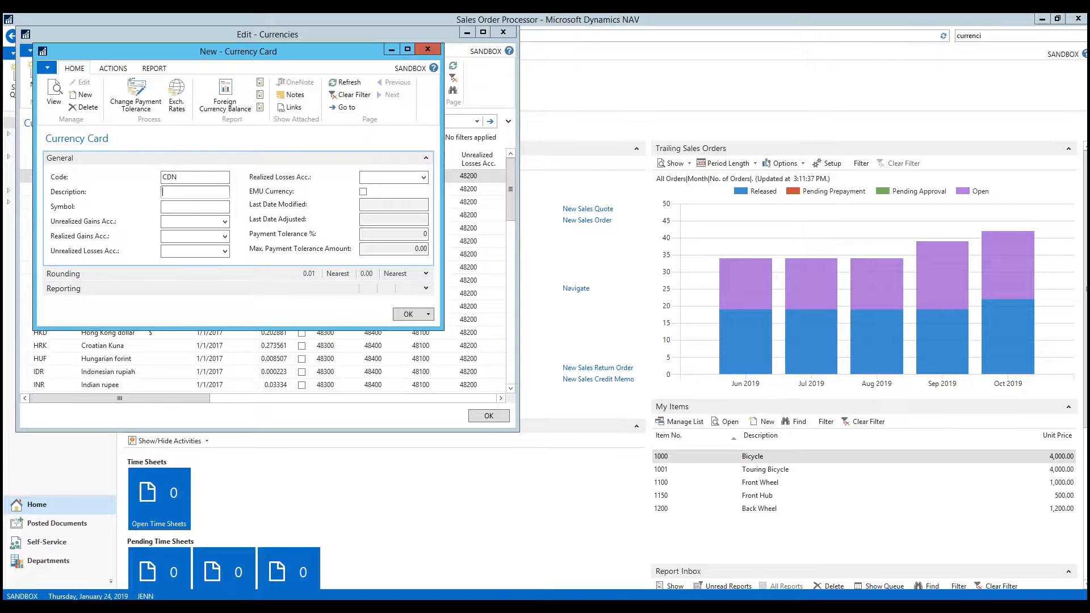
text(Canadian Currency)
key(Tab)
text($)
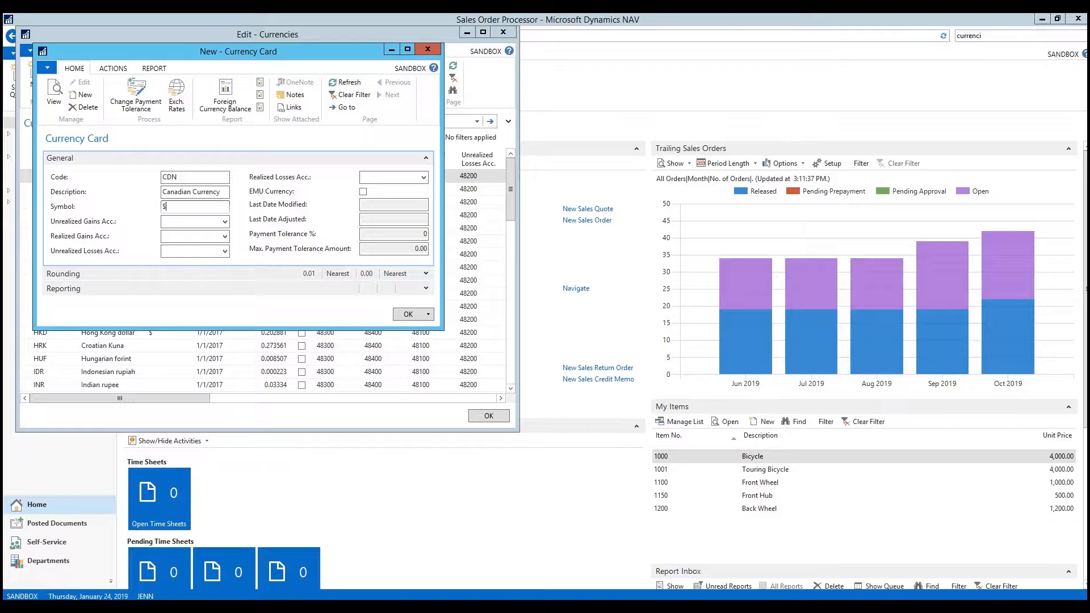
key(BackSpace)
click(428, 49)
click(503, 32)
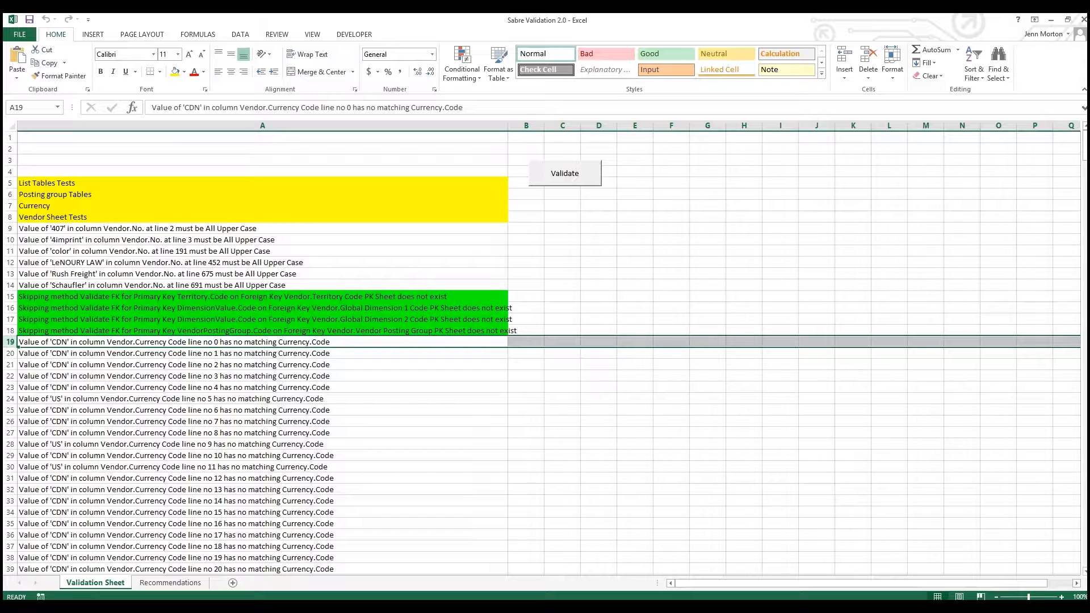
- Switch to the Sandbox Data workbook in Excel and check the CDN currency code in cell Q7 of the Vendor sheet
key(alt+Tab)
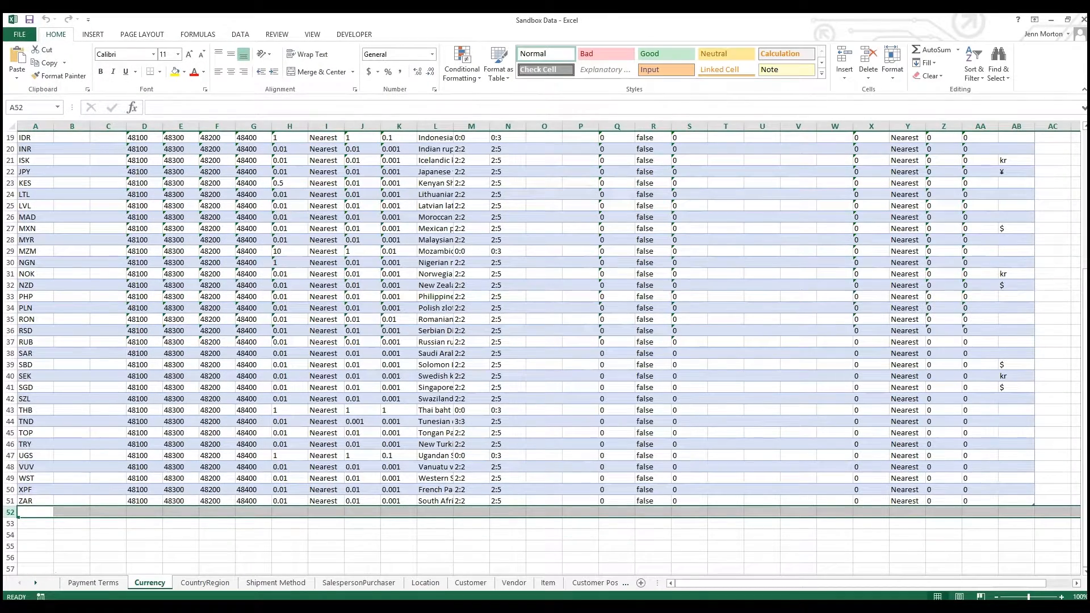
click(514, 583)
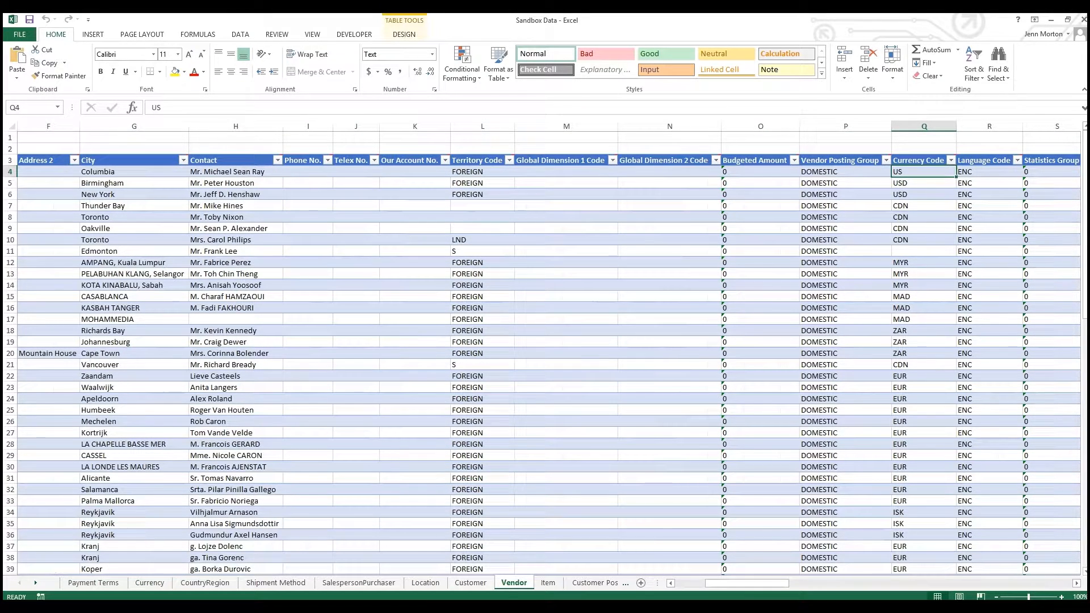
click(924, 205)
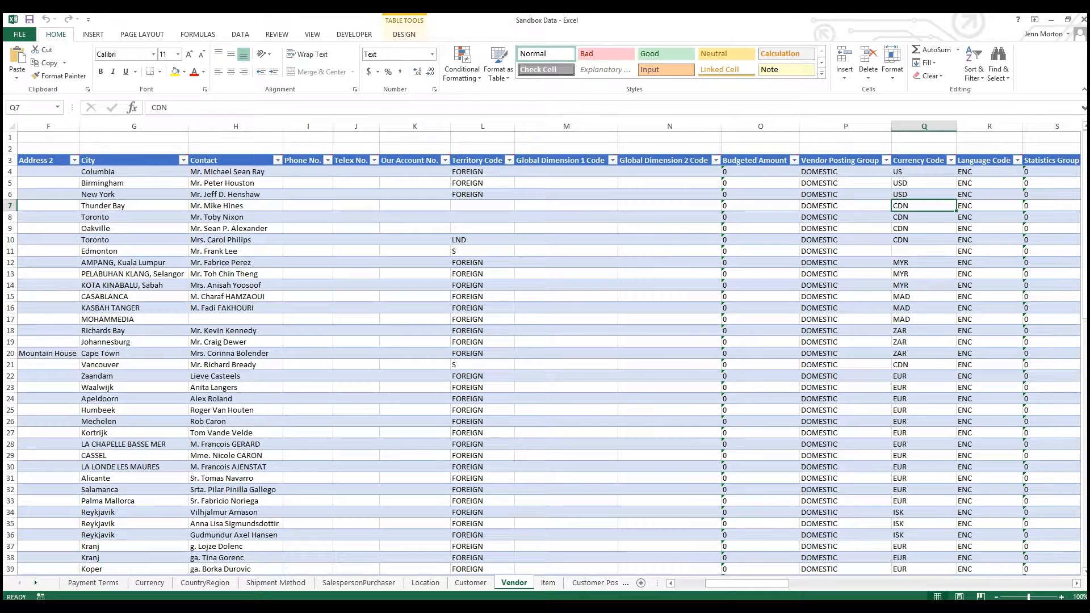
- Add a new entry with code CDN in cell A52 of the Currency sheet
click(150, 583)
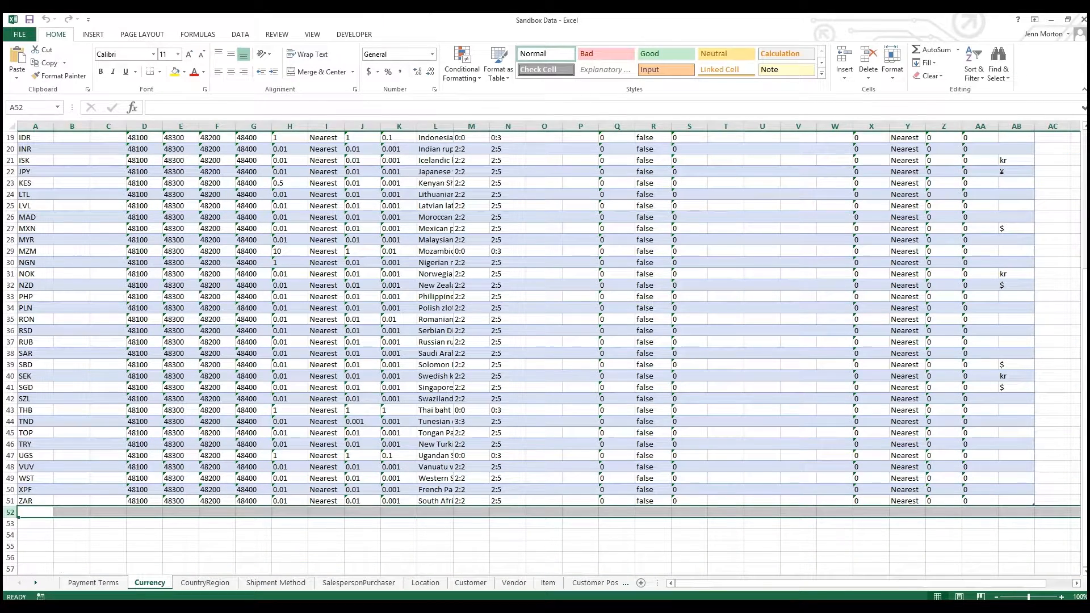
click(35, 512)
text(CDN)
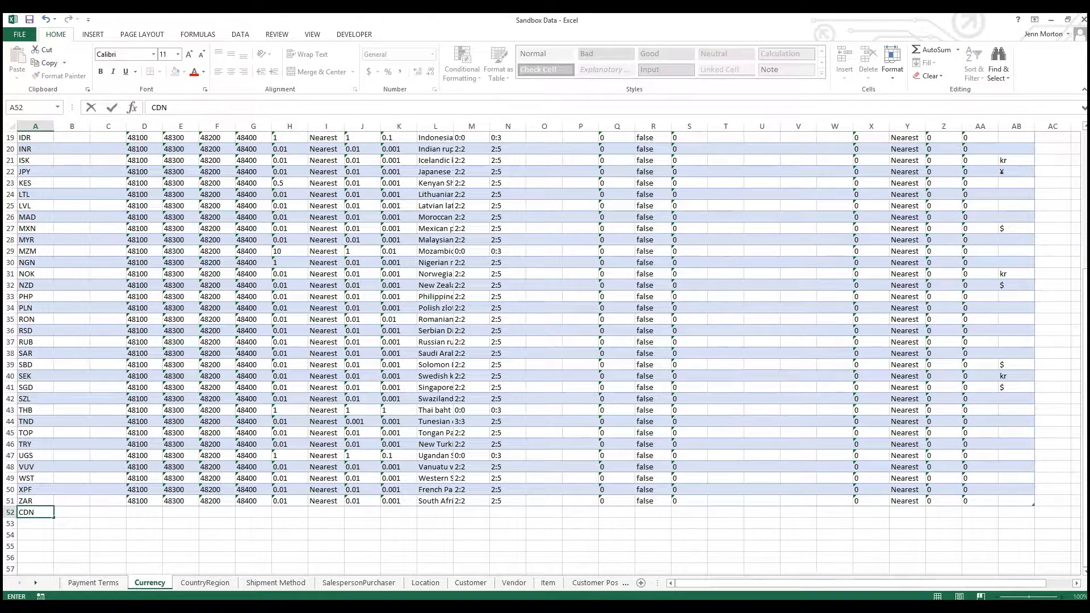
- Fill the four gains and losses account columns of the CDN row, D52 to G52, with 48100, 48300, 48200 and 48400
key(Tab)
key(Tab)
key(Tab)
text(4810)
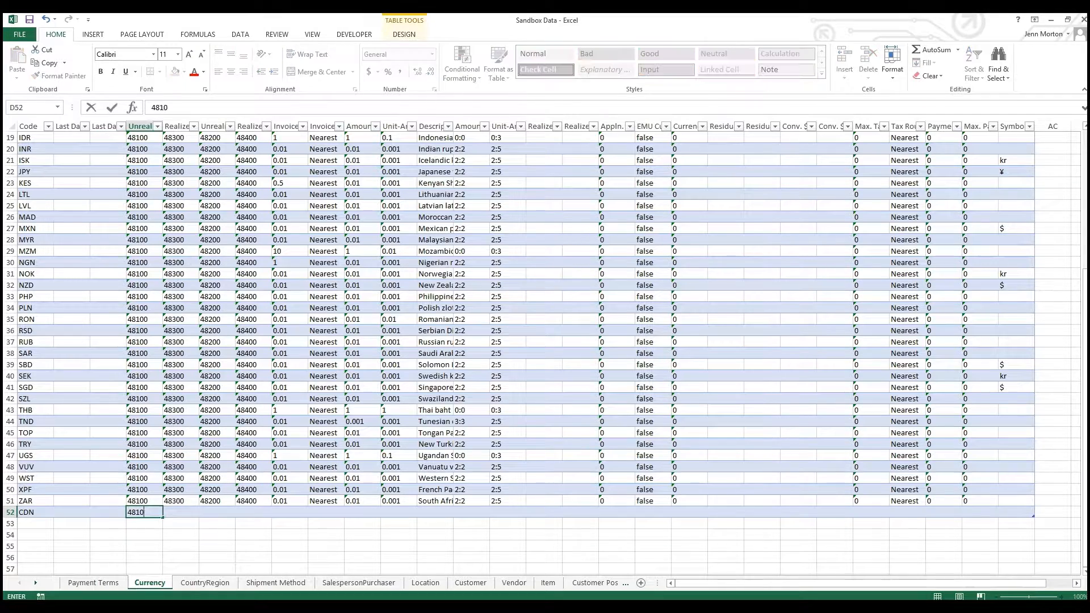
text(0)
key(Tab)
text(48300)
key(Tab)
text(482)
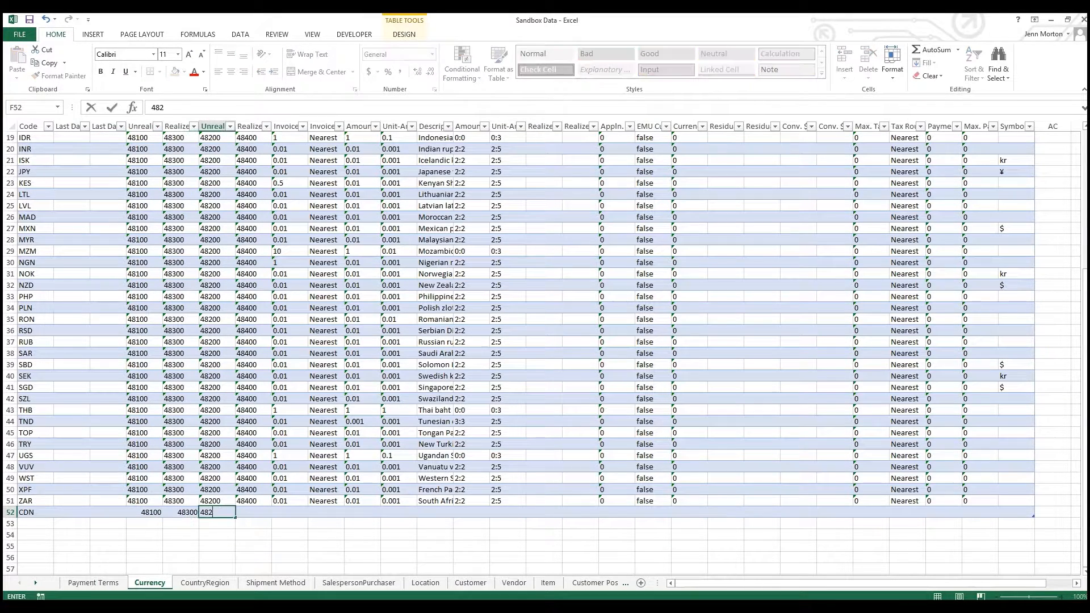
text(00)
key(Tab)
text(48400)
- Set the invoice rounding value of the CDN row in cell H52 to .01
key(Tab)
text(.0)
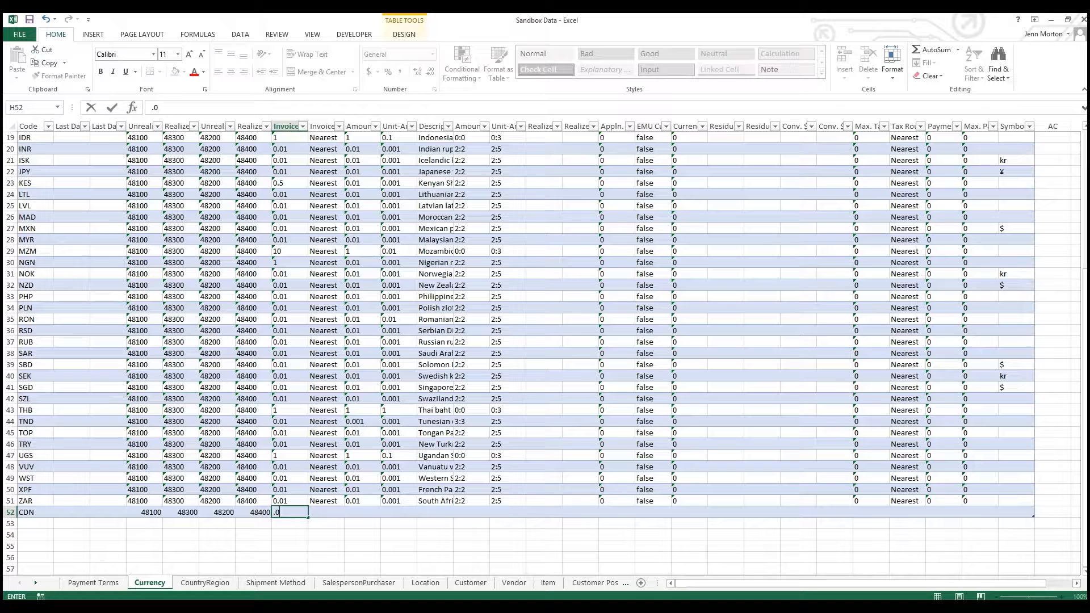
text(1)
key(Tab)
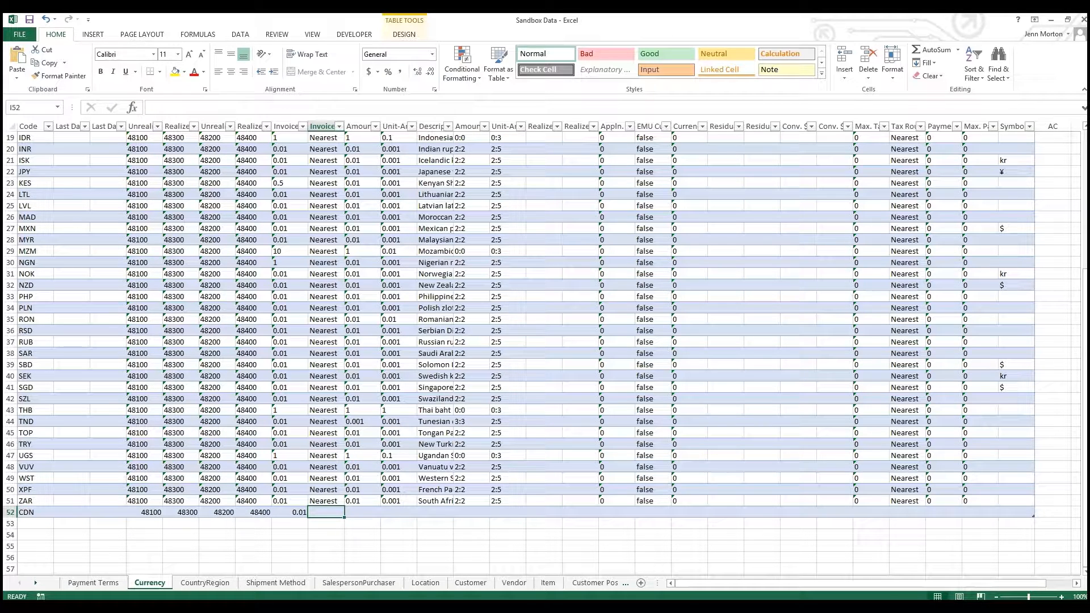
- Set up a replacement of CDN with CAD for currency codes Q4:Q25 on the Vendor sheet, and close the dialog without replacing
click(514, 583)
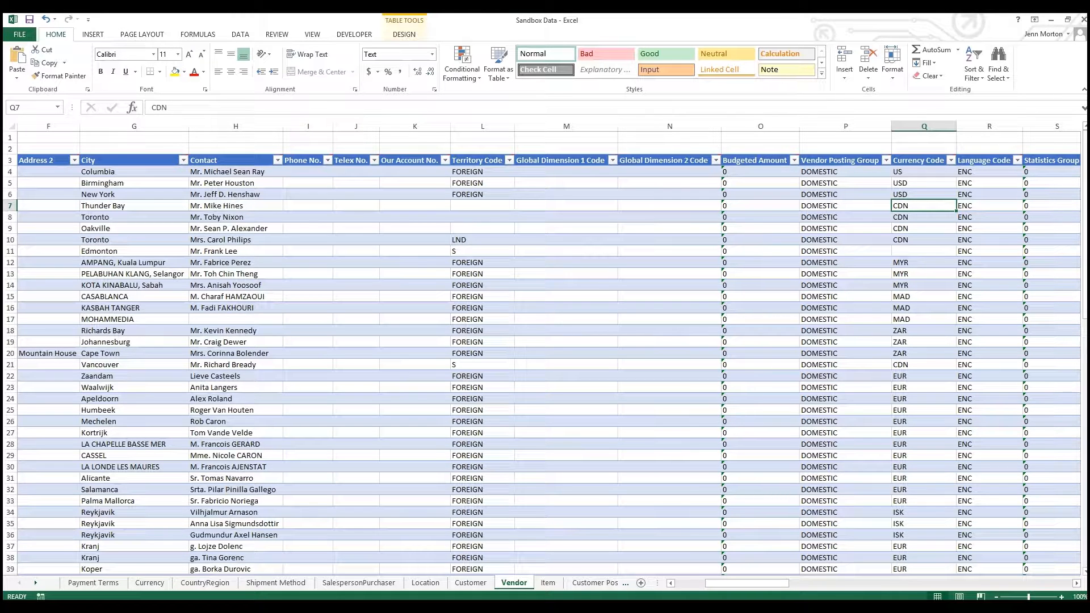
drag(924, 172, 923, 410)
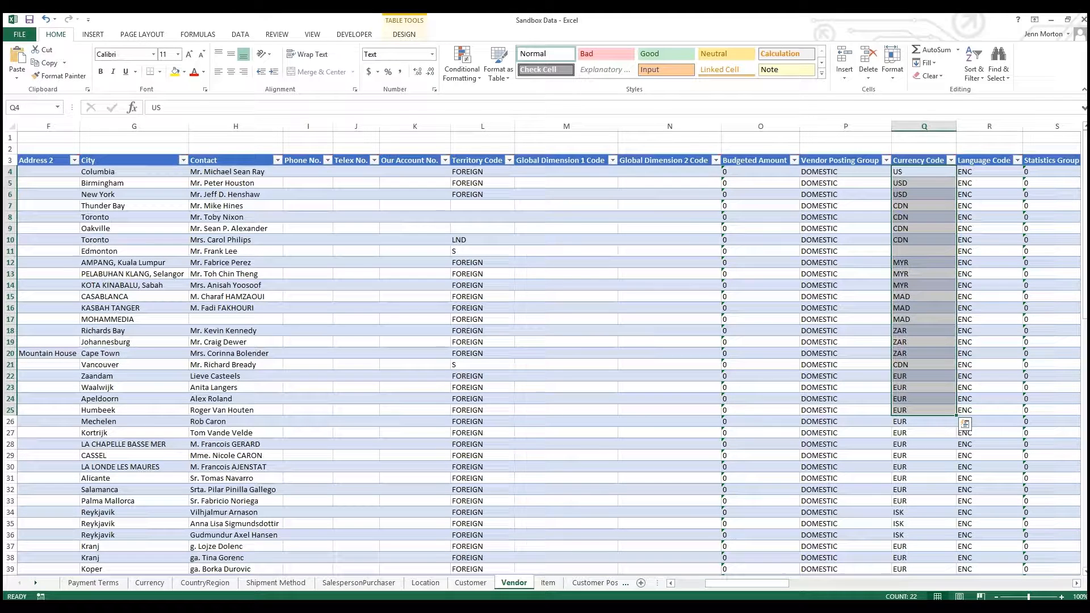
key(ctrl+h)
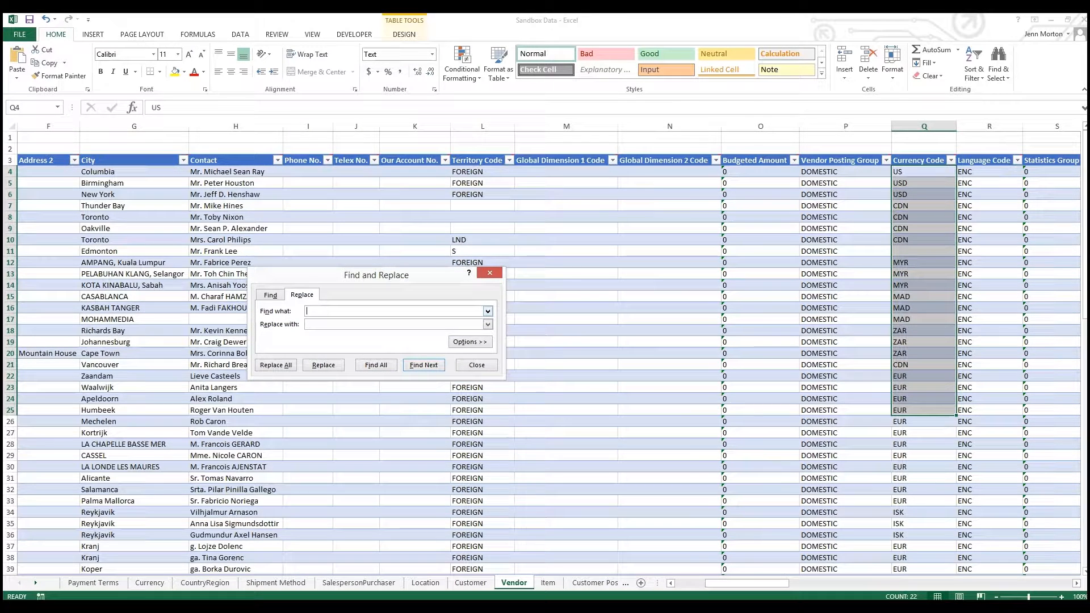
text(CDN)
key(Tab)
text(CAD)
click(477, 366)
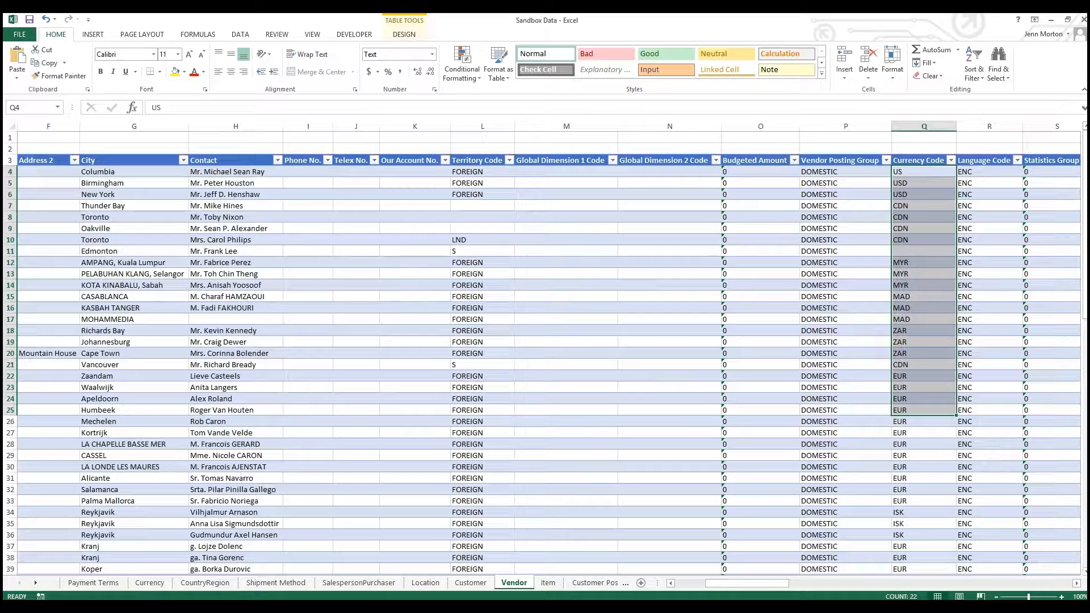
- Switch to the Sabre Validation 2.0 workbook and examine the reported errors of the Vendor, Customer and Item tests
click(91, 553)
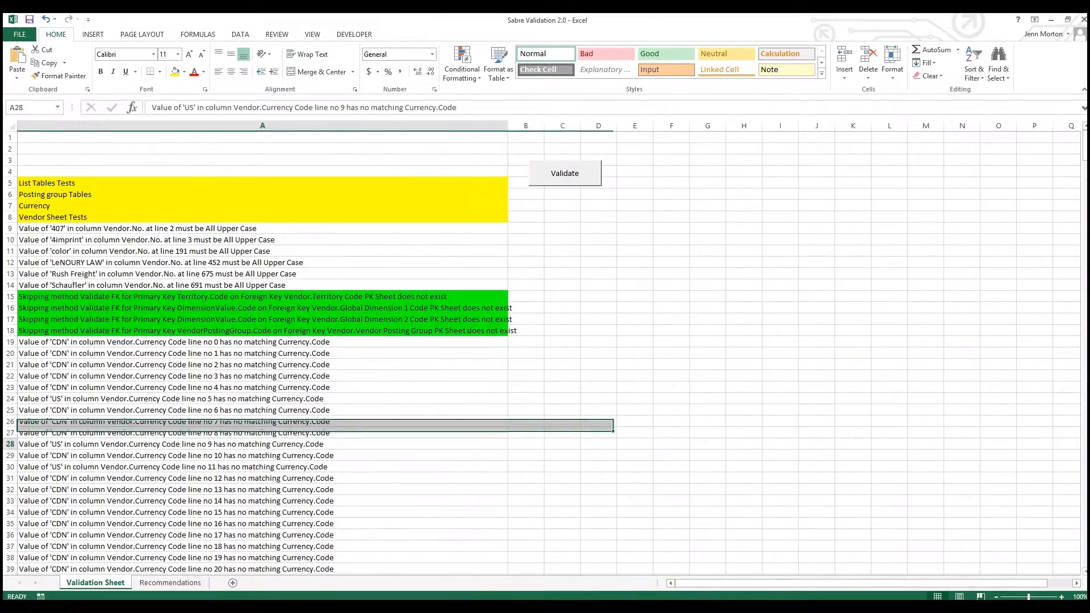
scroll(545, 352, down, 20)
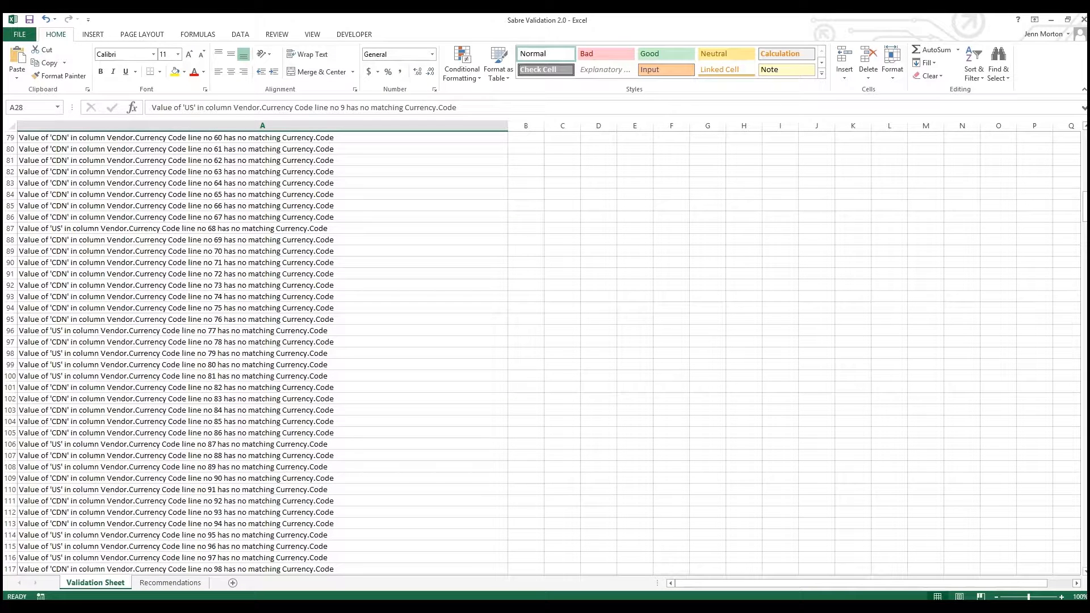
scroll(545, 352, down, 20)
scroll(545, 352, down, 20)
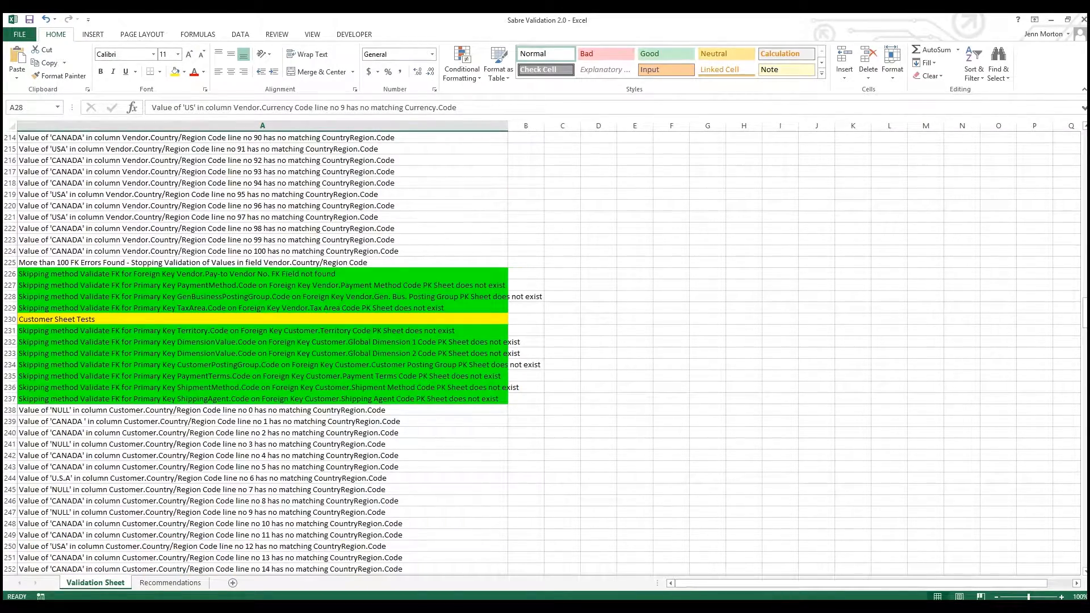
click(262, 490)
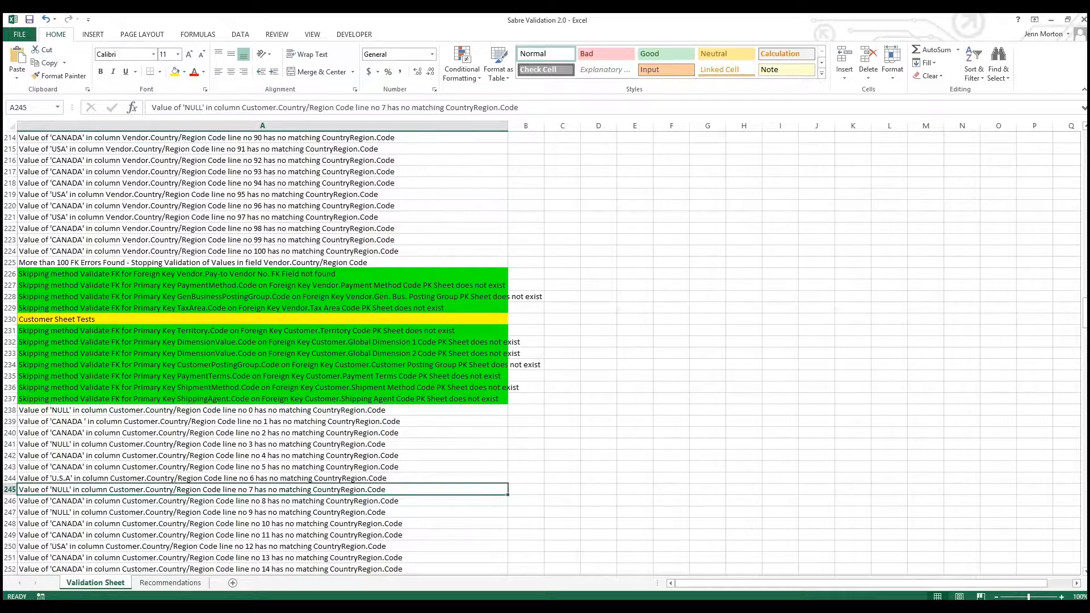
scroll(545, 352, down, 20)
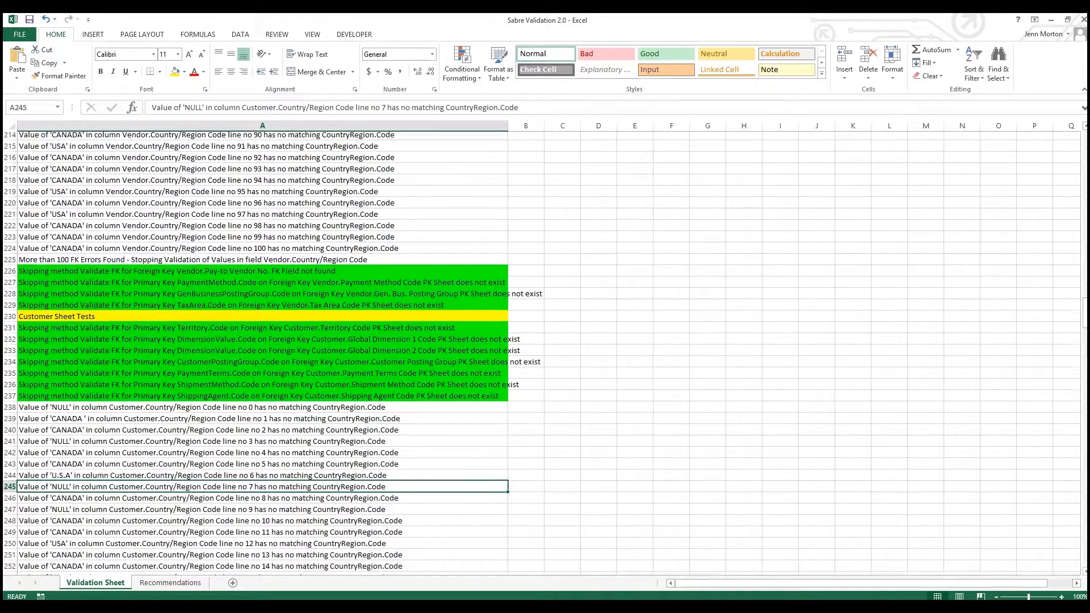
scroll(546, 353, down, 7)
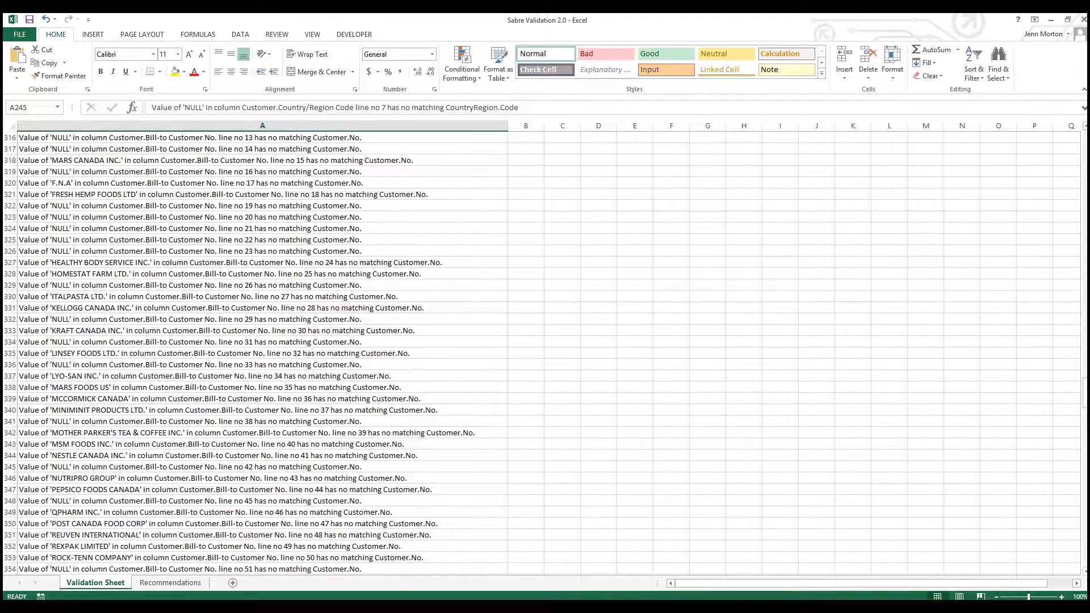
scroll(545, 352, down, 20)
scroll(545, 352, down, 13)
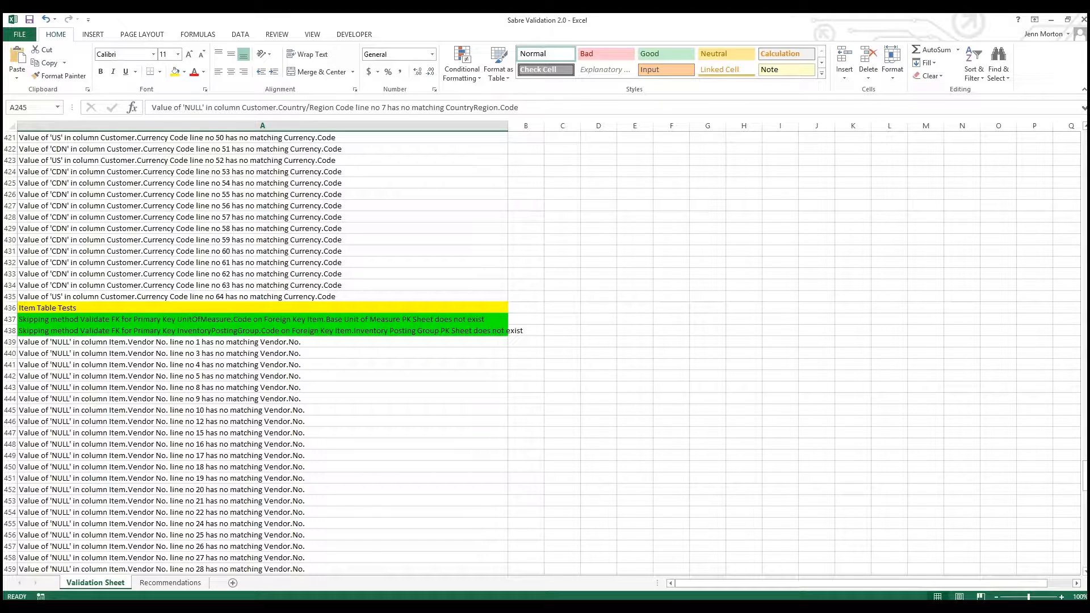
click(262, 489)
scroll(262, 489, up, 17)
scroll(263, 352, up, 16)
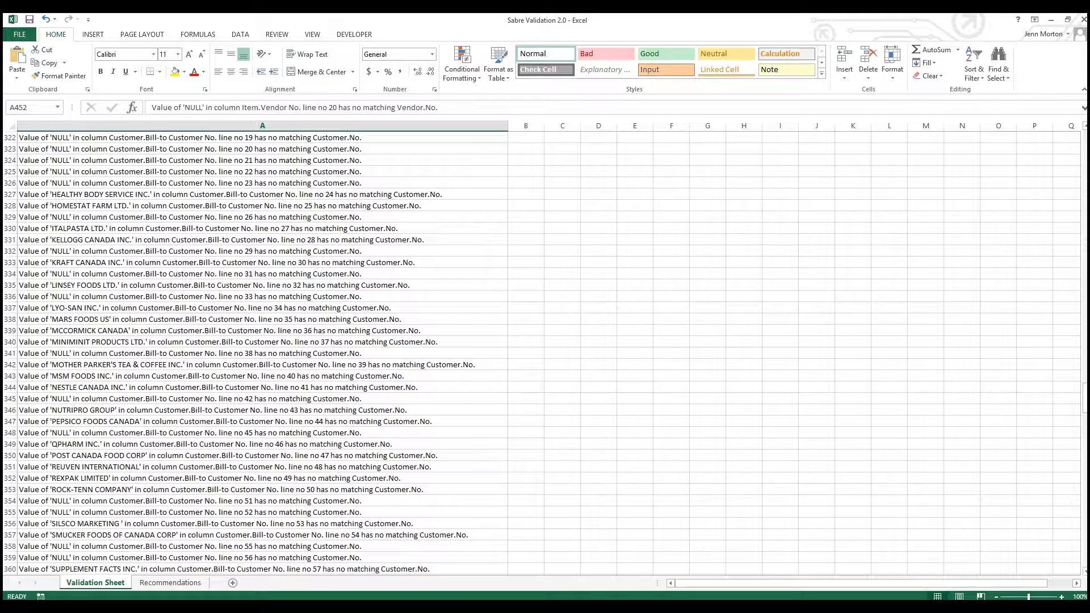
- Switch to Microsoft Dynamics NAV, search for RAPIDSTART, and open the Configuration Worksheet from RapidStart Services
key(alt+Tab)
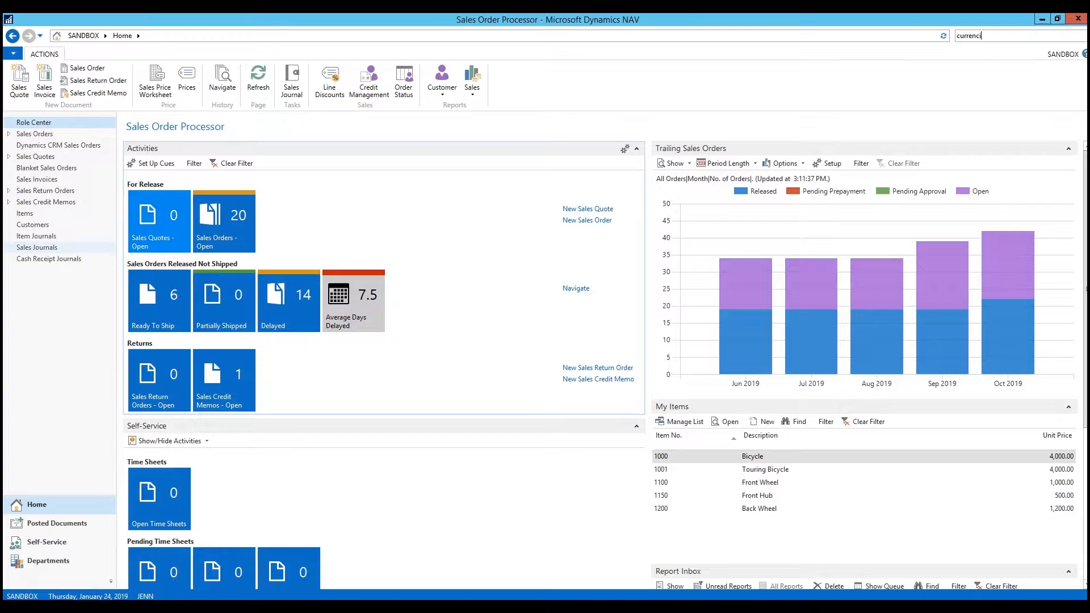
key(ctrl+a)
text(RAPIDSTART)
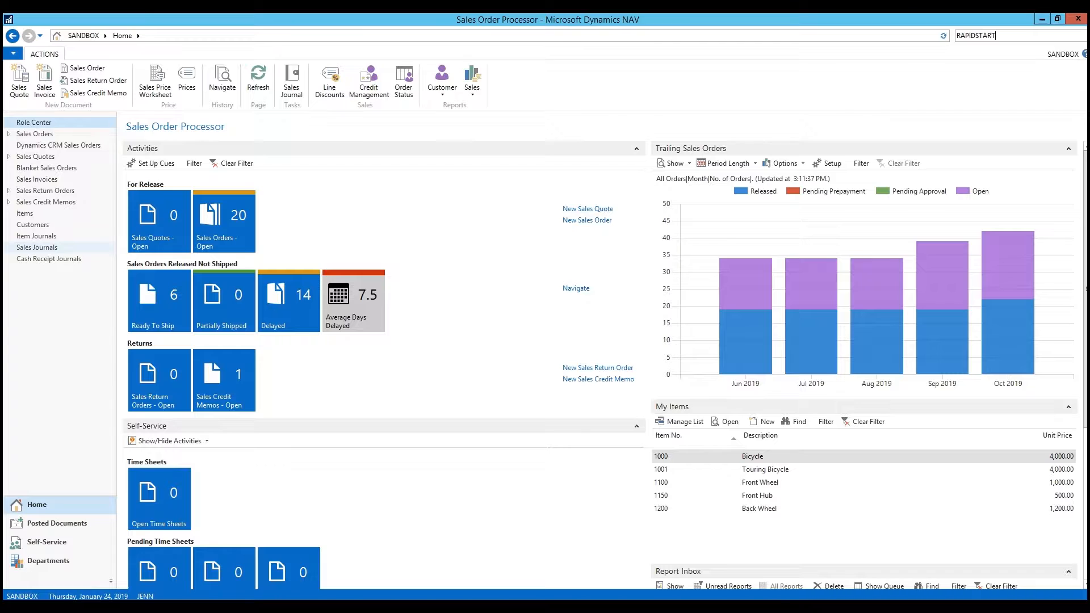
key(Return)
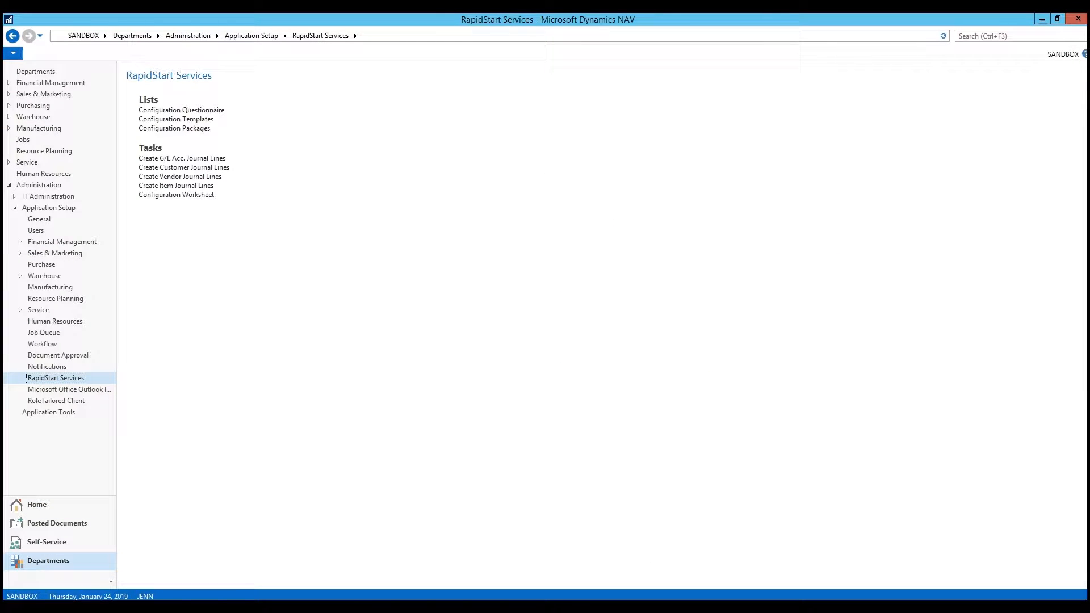
click(176, 195)
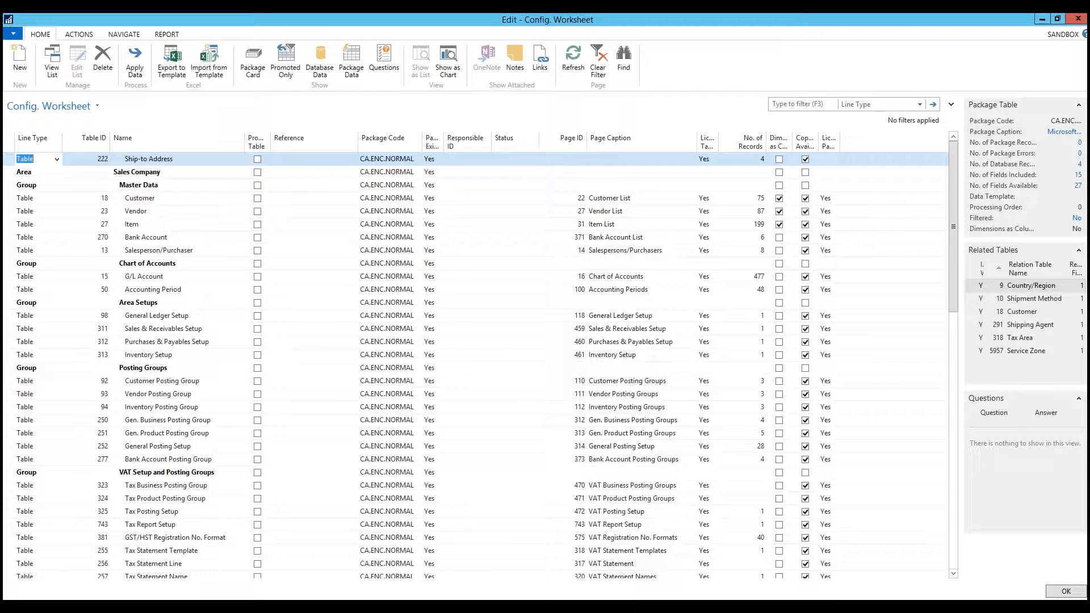
- Filter the configuration worksheet by package code SETUPS
click(920, 105)
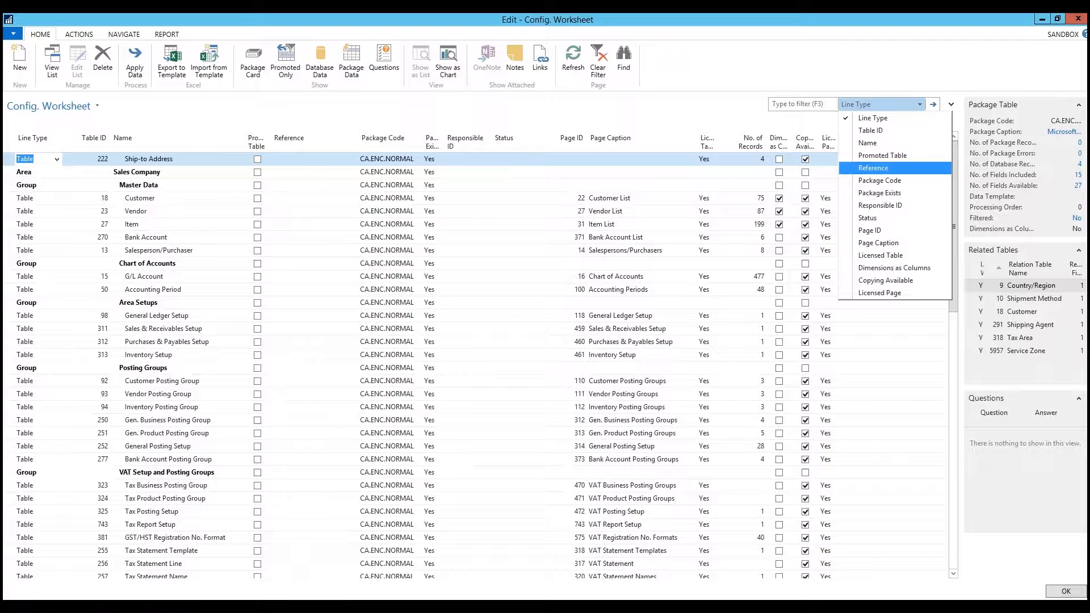
click(879, 181)
text(SETUPS)
key(Return)
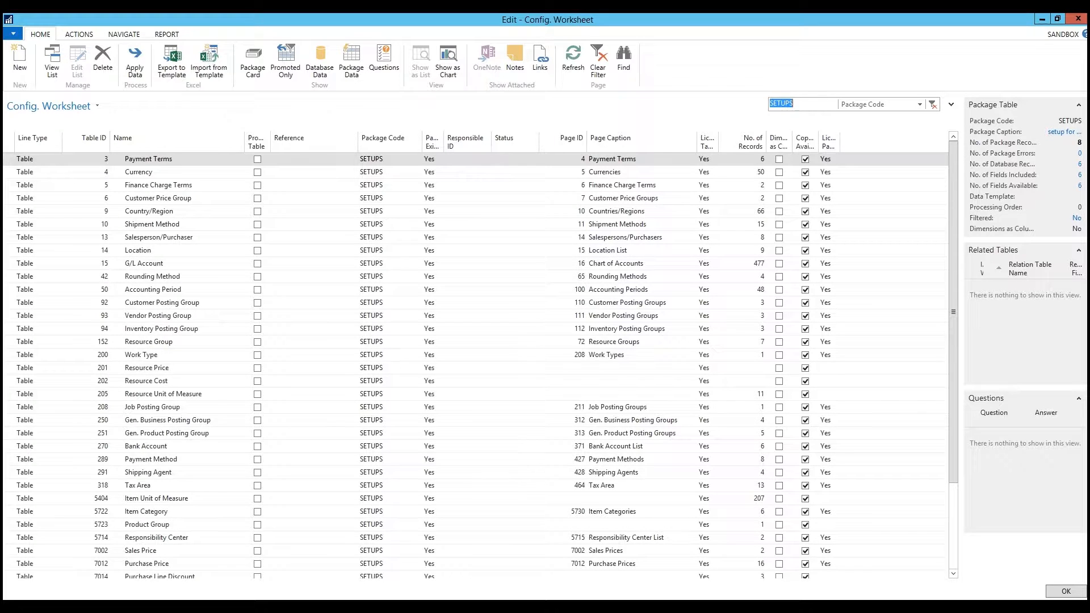
- Export all filtered SETUPS tables to an Excel template, and open the exported file in Excel
click(9, 142)
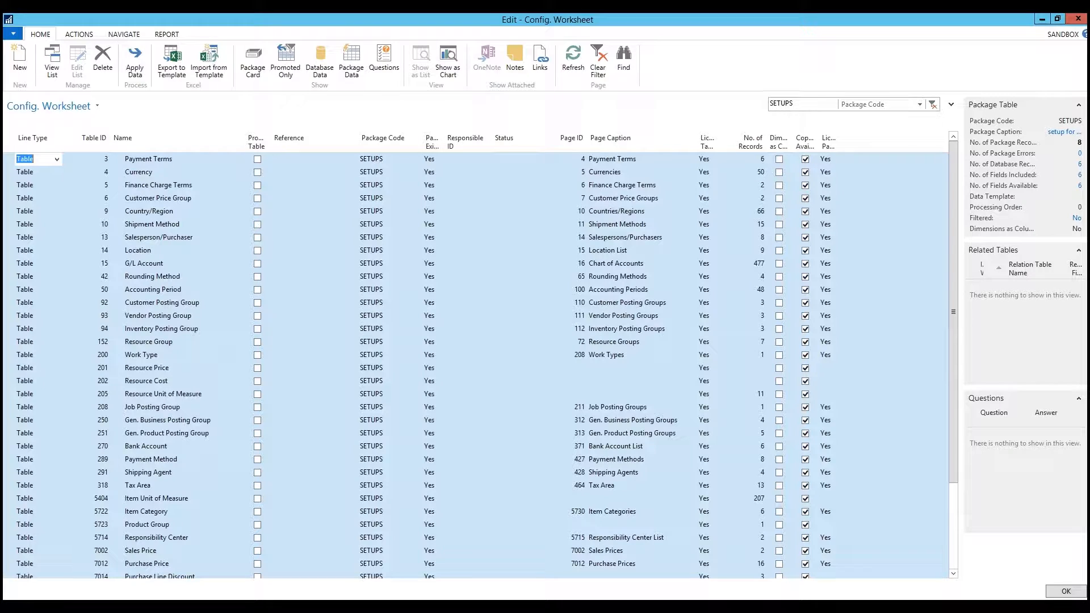
click(172, 63)
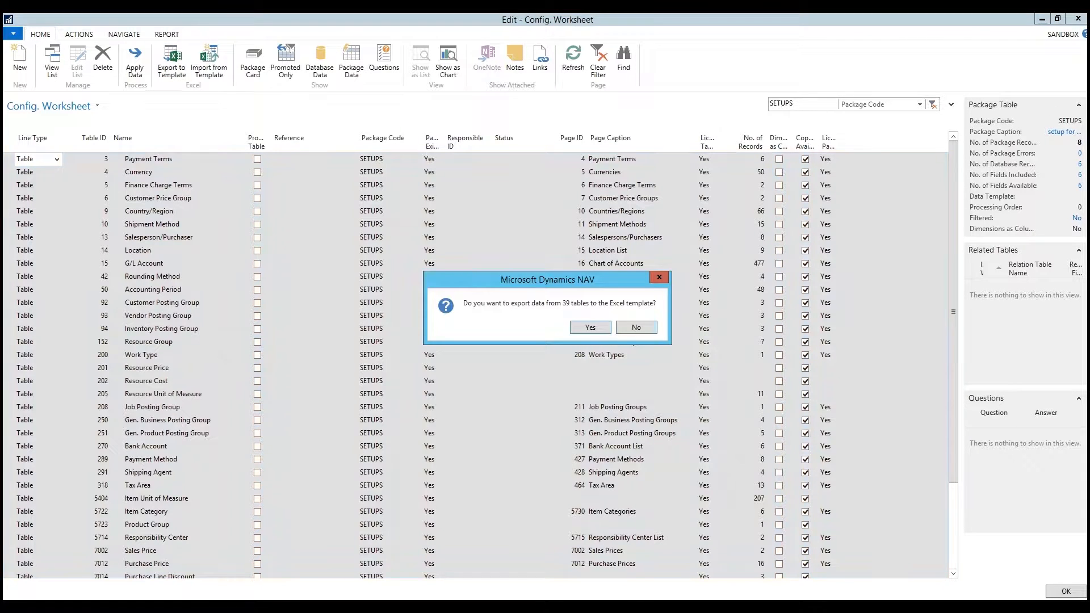
key(Return)
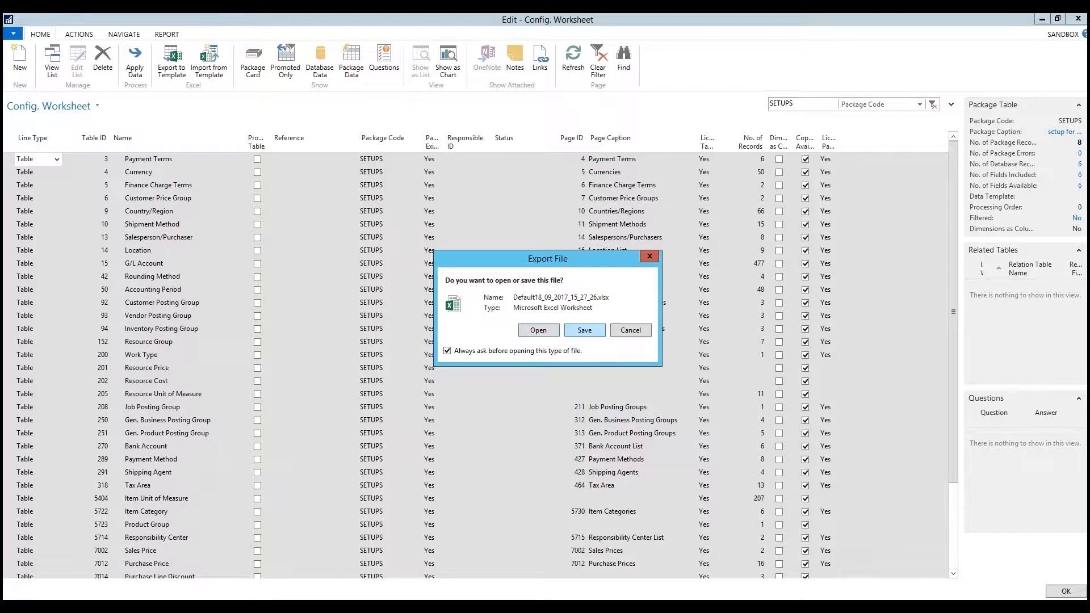
click(539, 330)
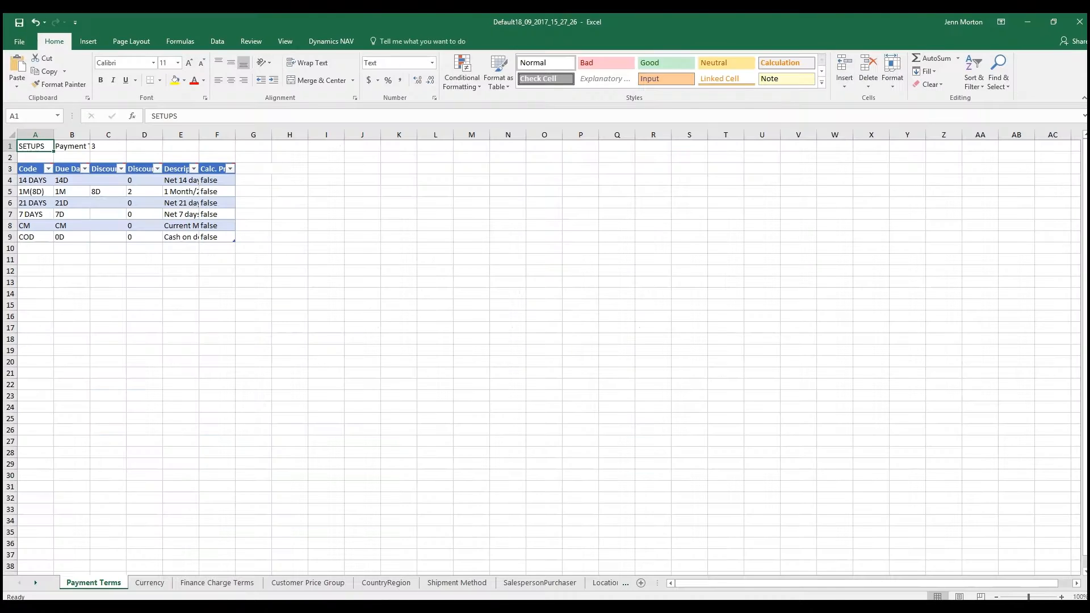
- Try to save the exported workbook as SETUPS.xlsx on the Desktop, replacing the existing file, and cancel out of saving
click(20, 42)
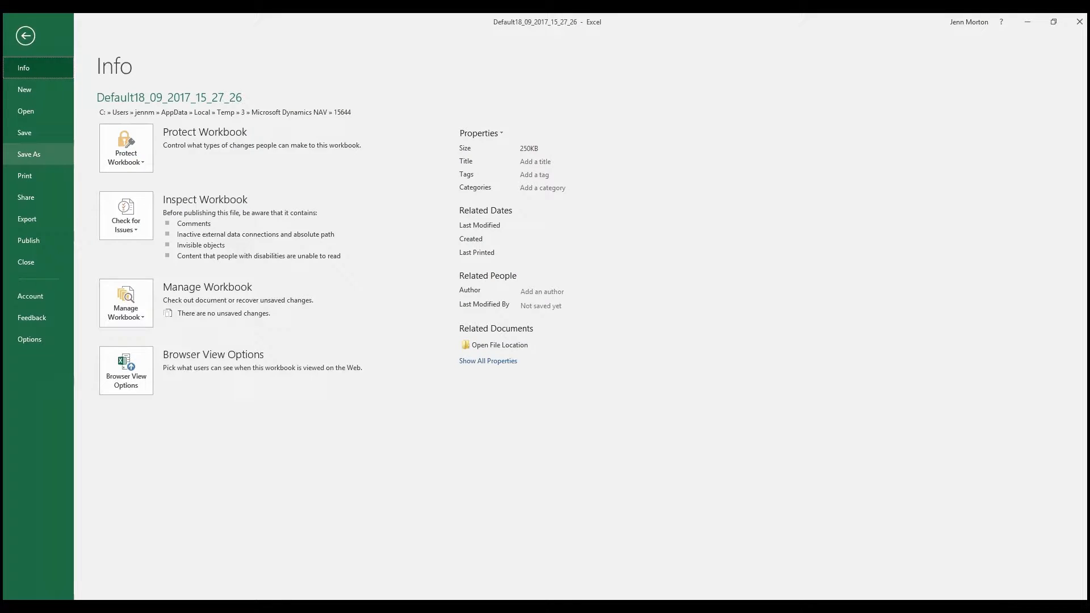
click(29, 154)
click(141, 190)
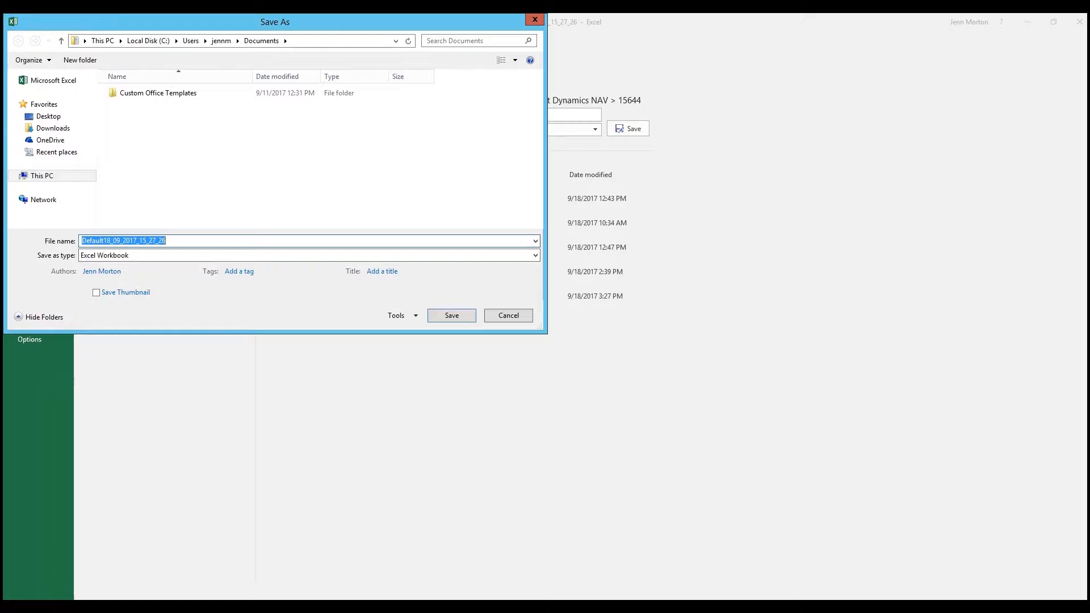
click(49, 117)
click(170, 241)
text(setu)
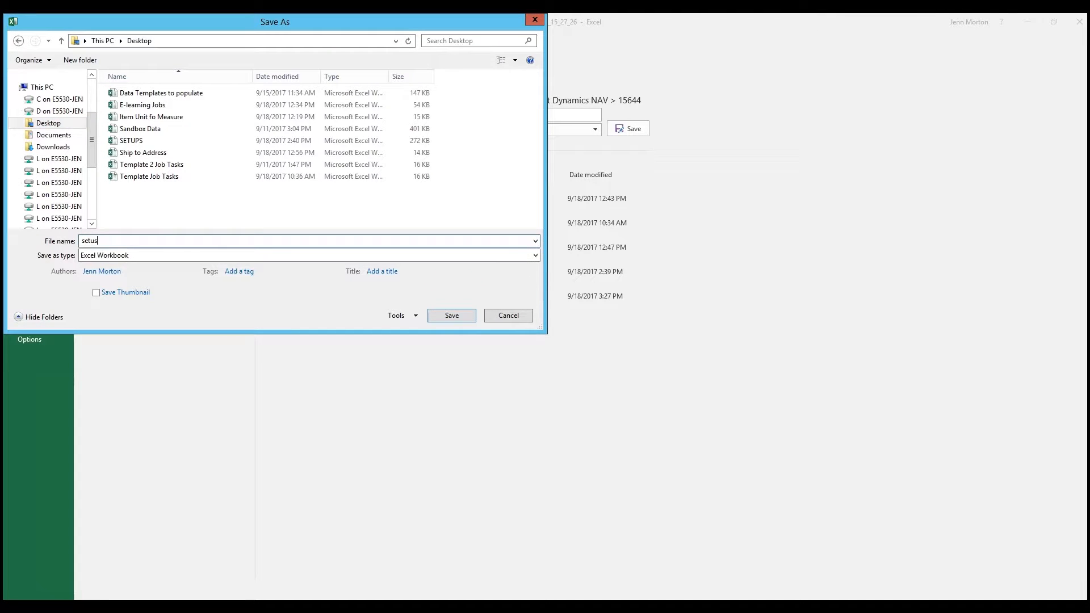
key(Down)
key(Return)
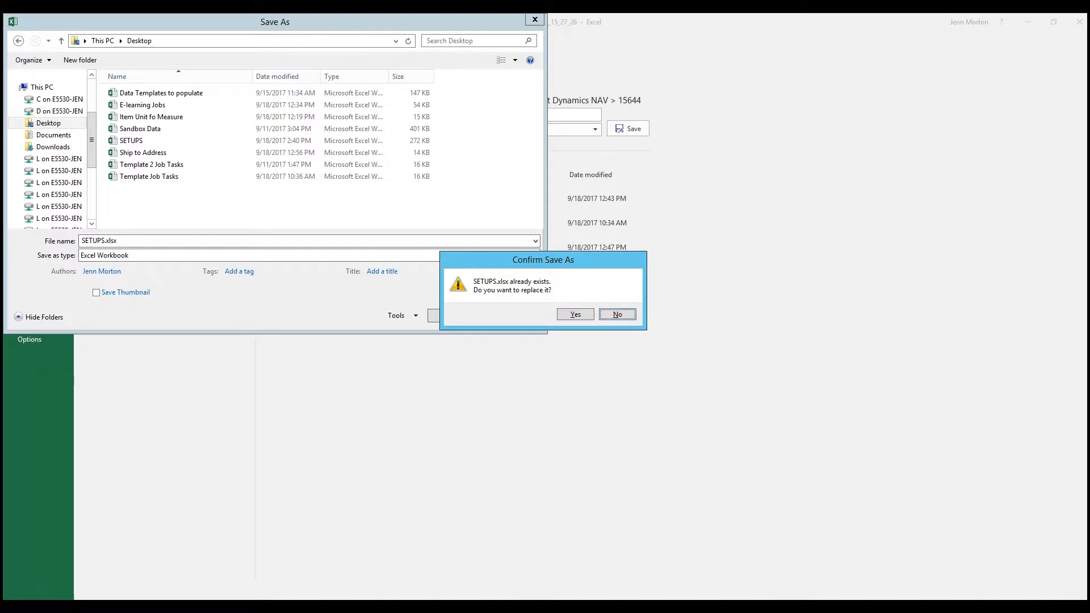
key(y)
key(Return)
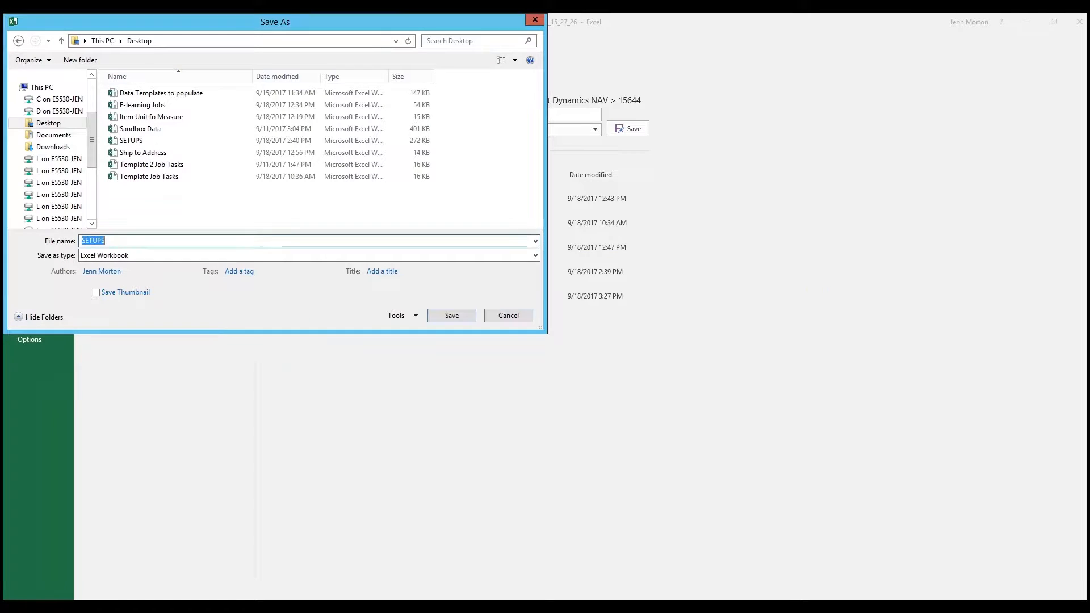
key(Escape)
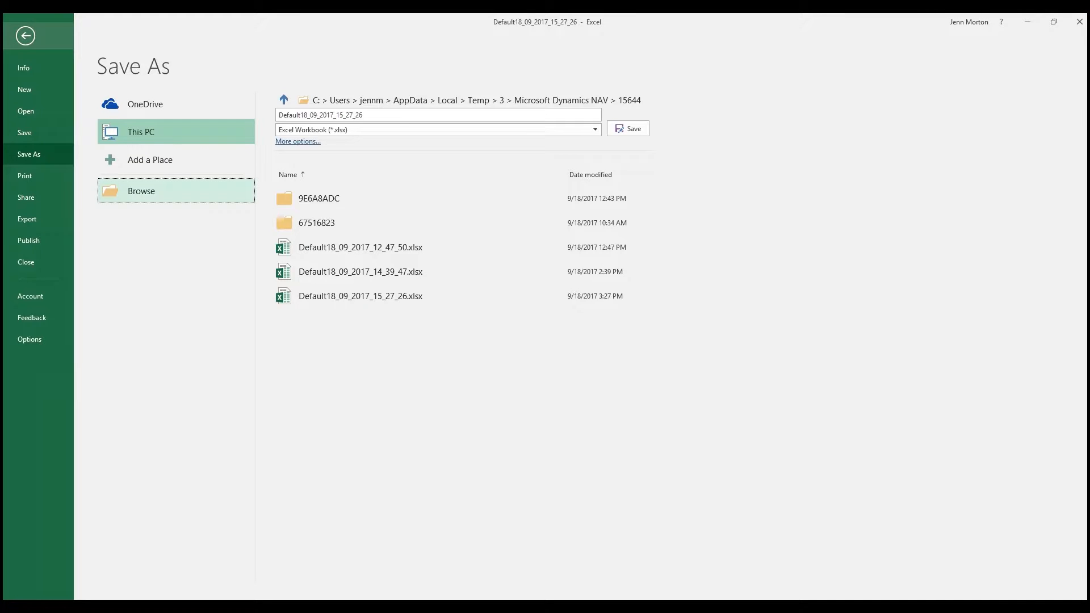
key(Escape)
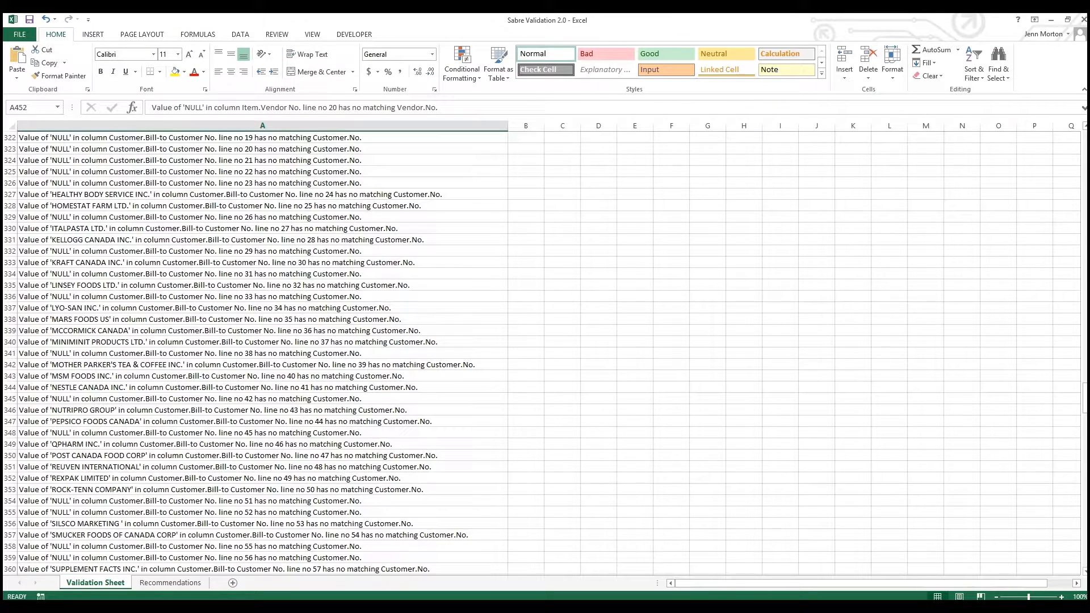
- Clear the open windows off the desktop and move the SETUPS workbook into the Data folder
click(1052, 20)
click(1052, 20)
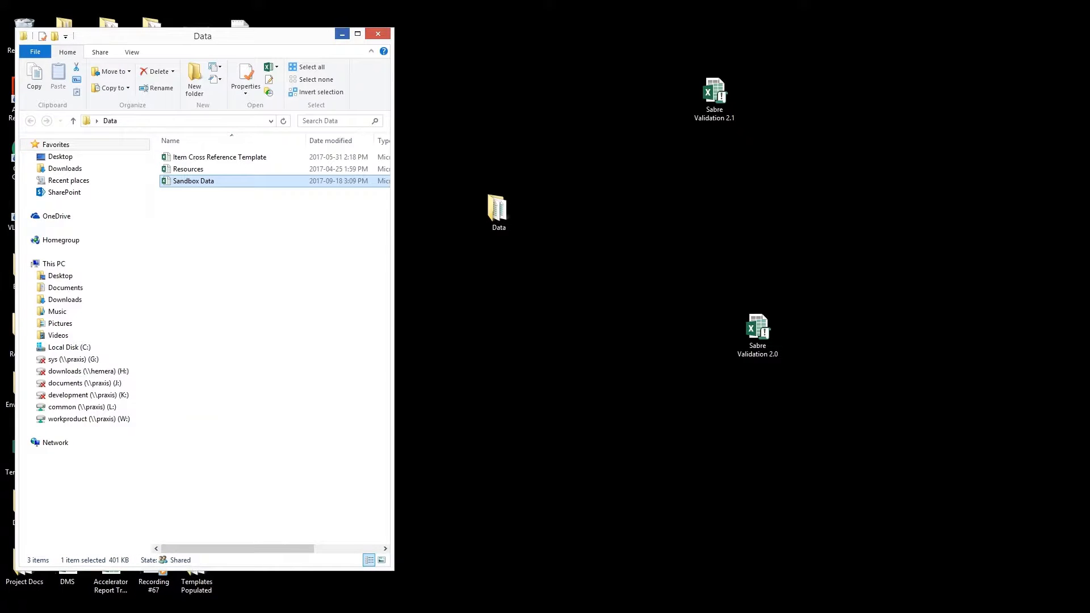
click(342, 33)
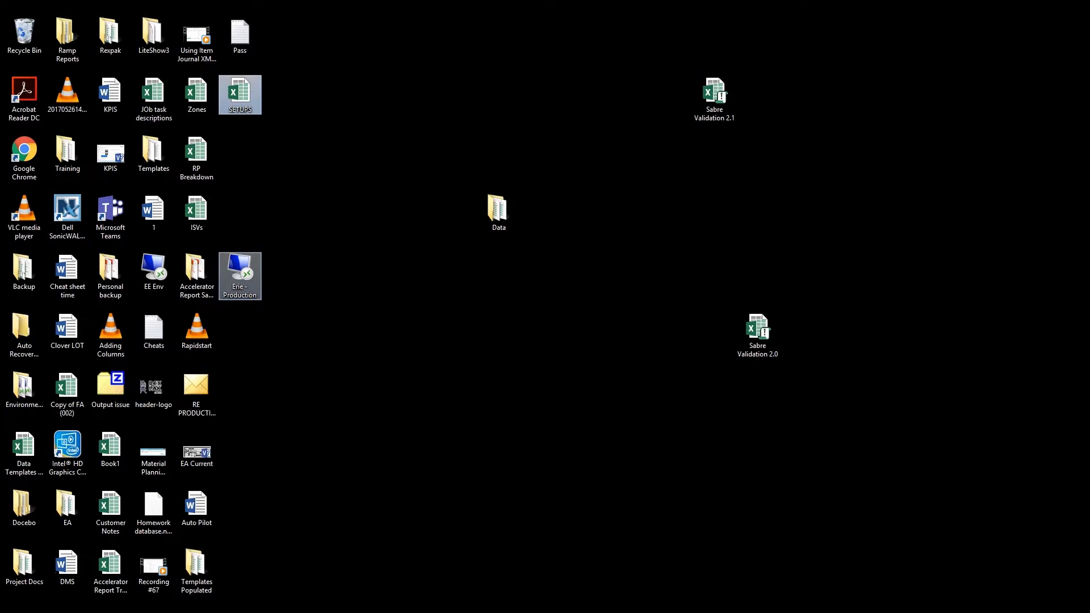
drag(240, 93, 499, 214)
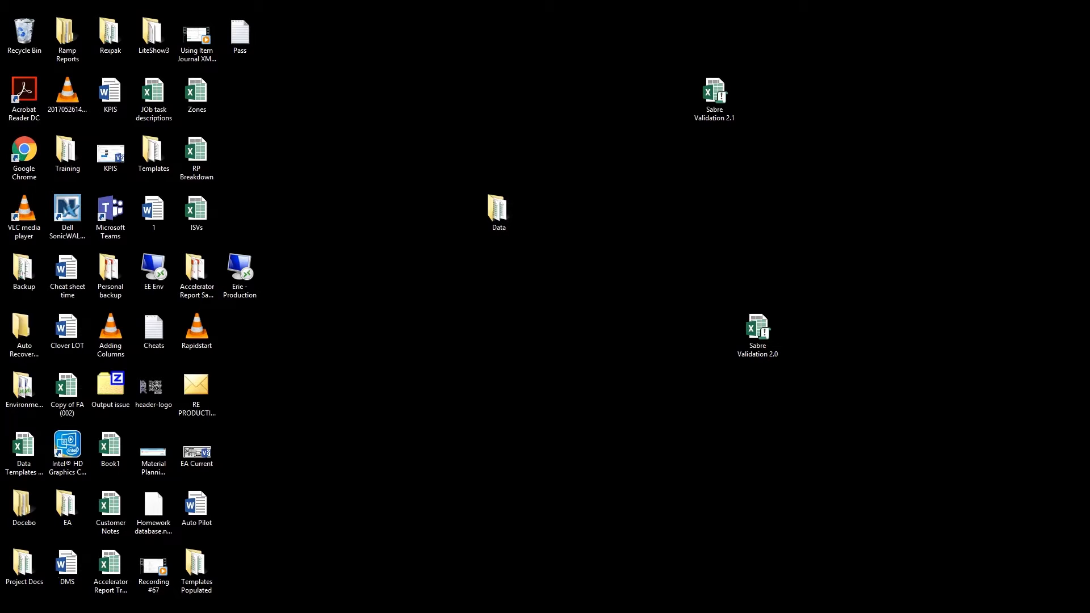
- Review the Vendor currency codes in the Sandbox Data workbook, and examine the Vendor.Currency Code errors on the Sabre Validation 2.0 Validation Sheet
mouse_move(158, 605)
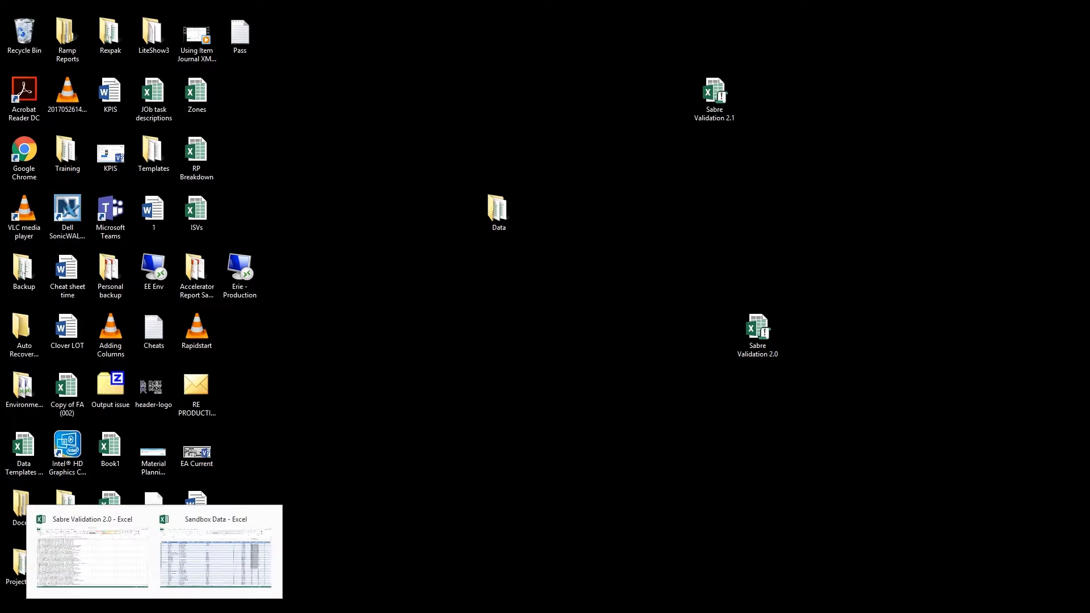
click(219, 554)
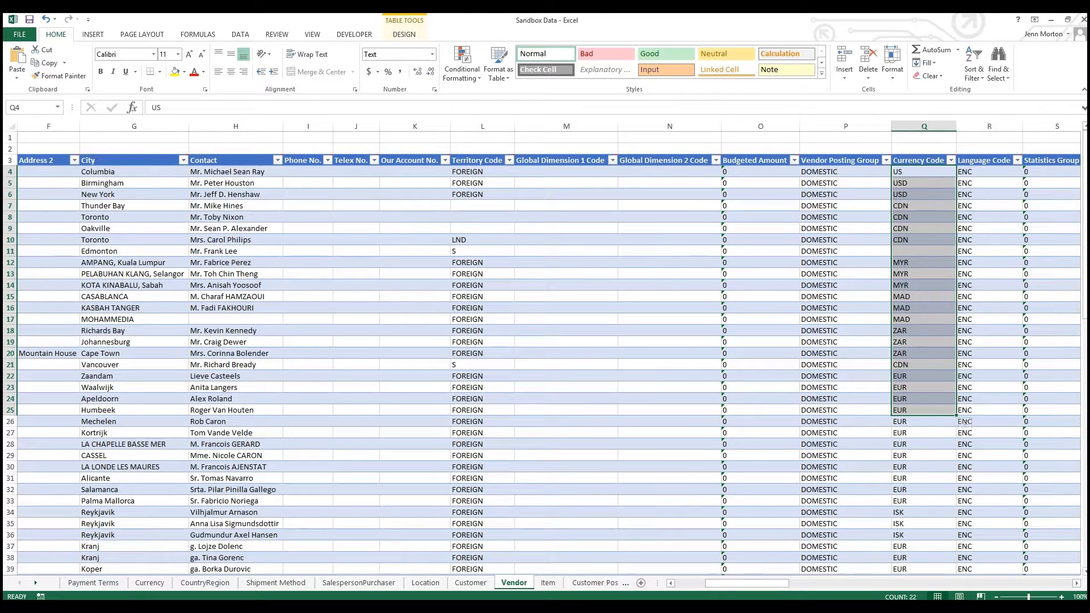
click(154, 607)
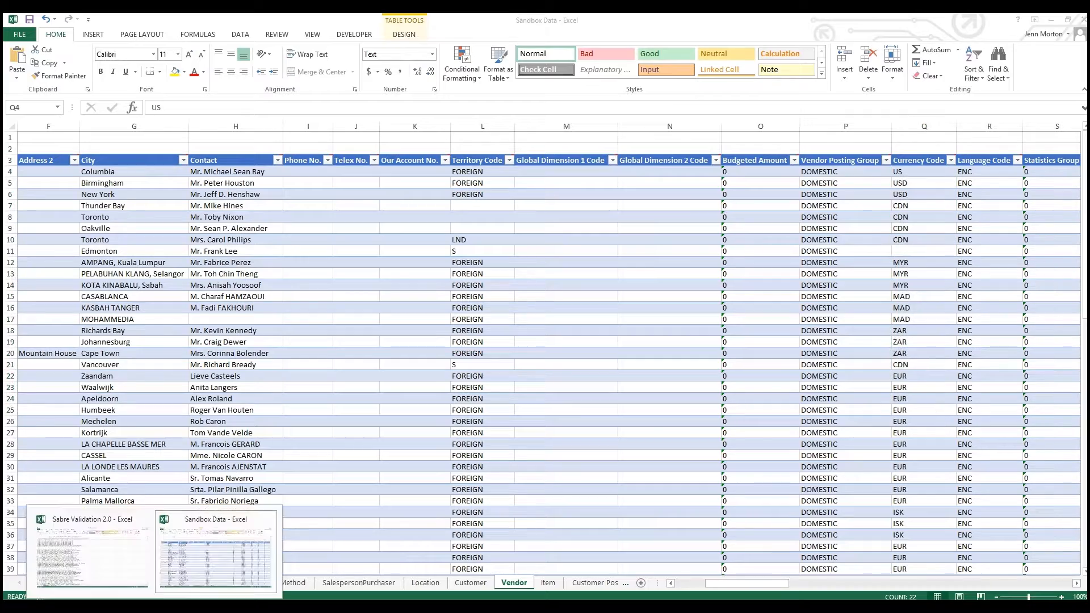
click(93, 555)
scroll(540, 353, up, 20)
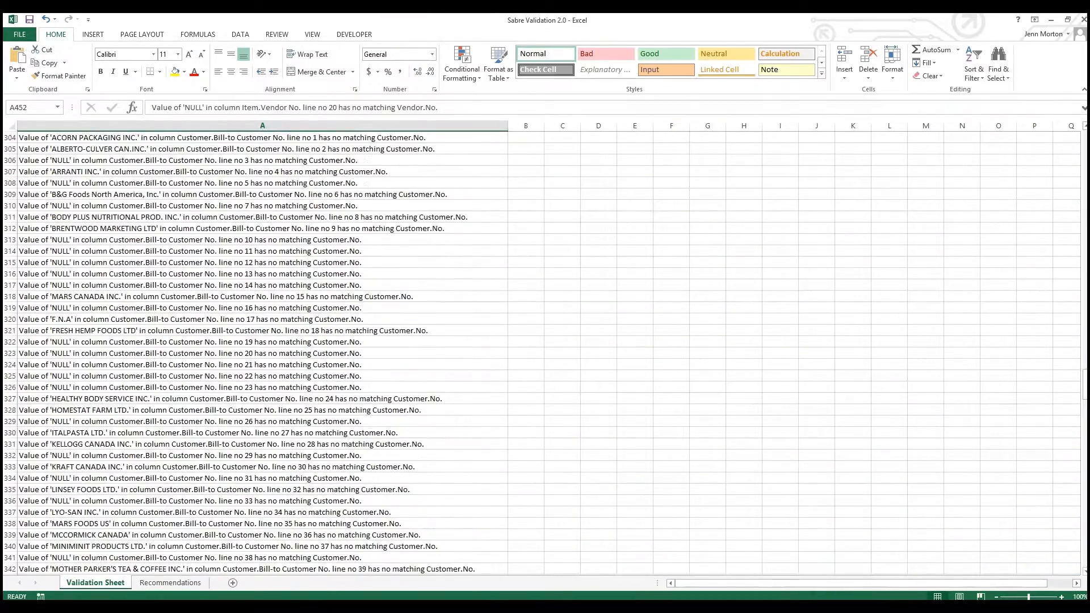
scroll(539, 352, up, 20)
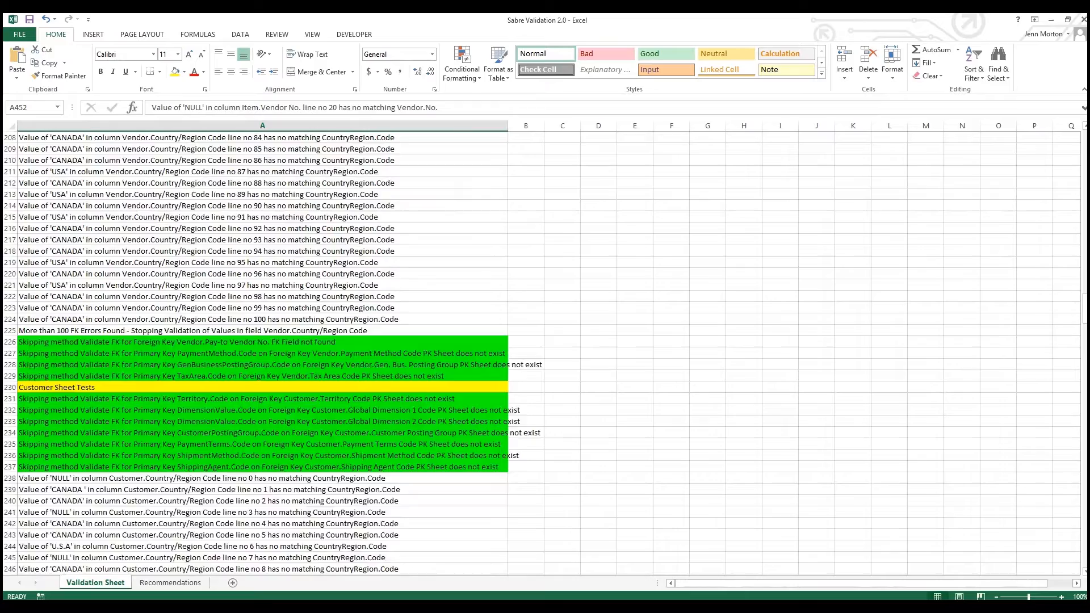
scroll(539, 352, up, 16)
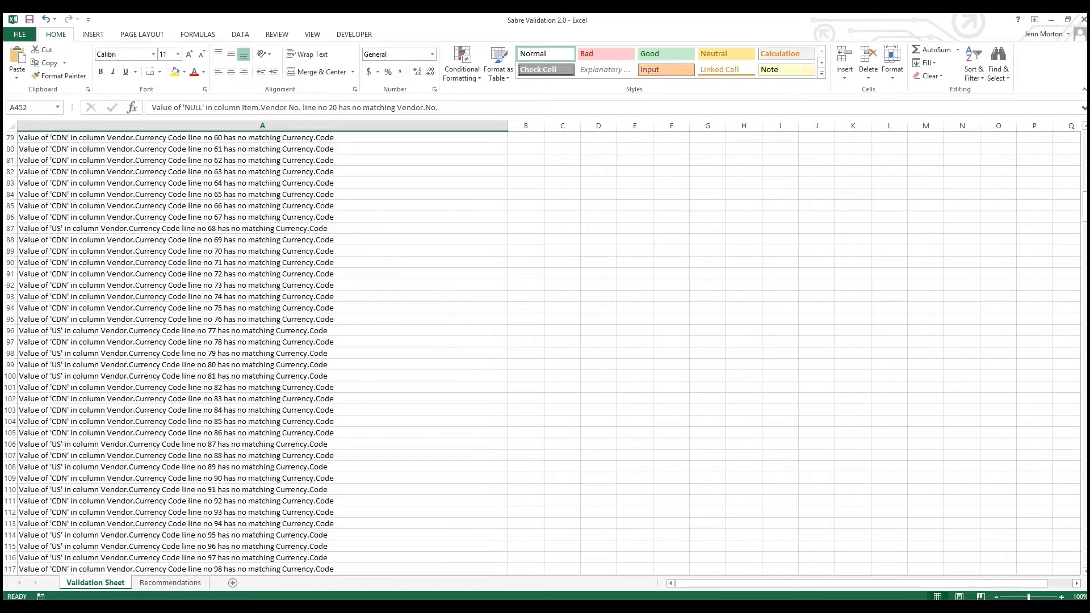
scroll(540, 352, up, 5)
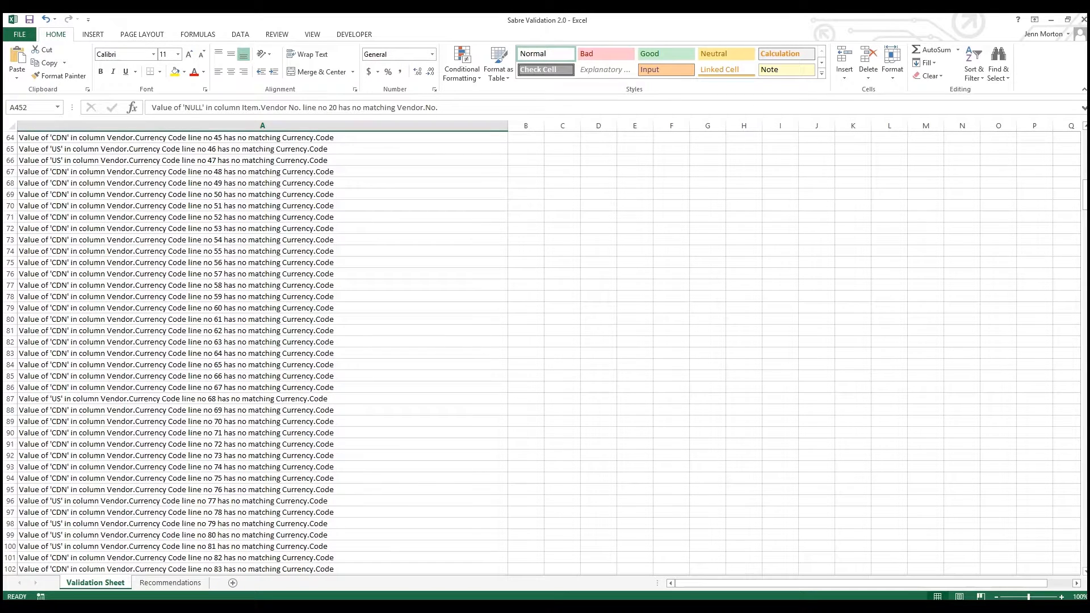